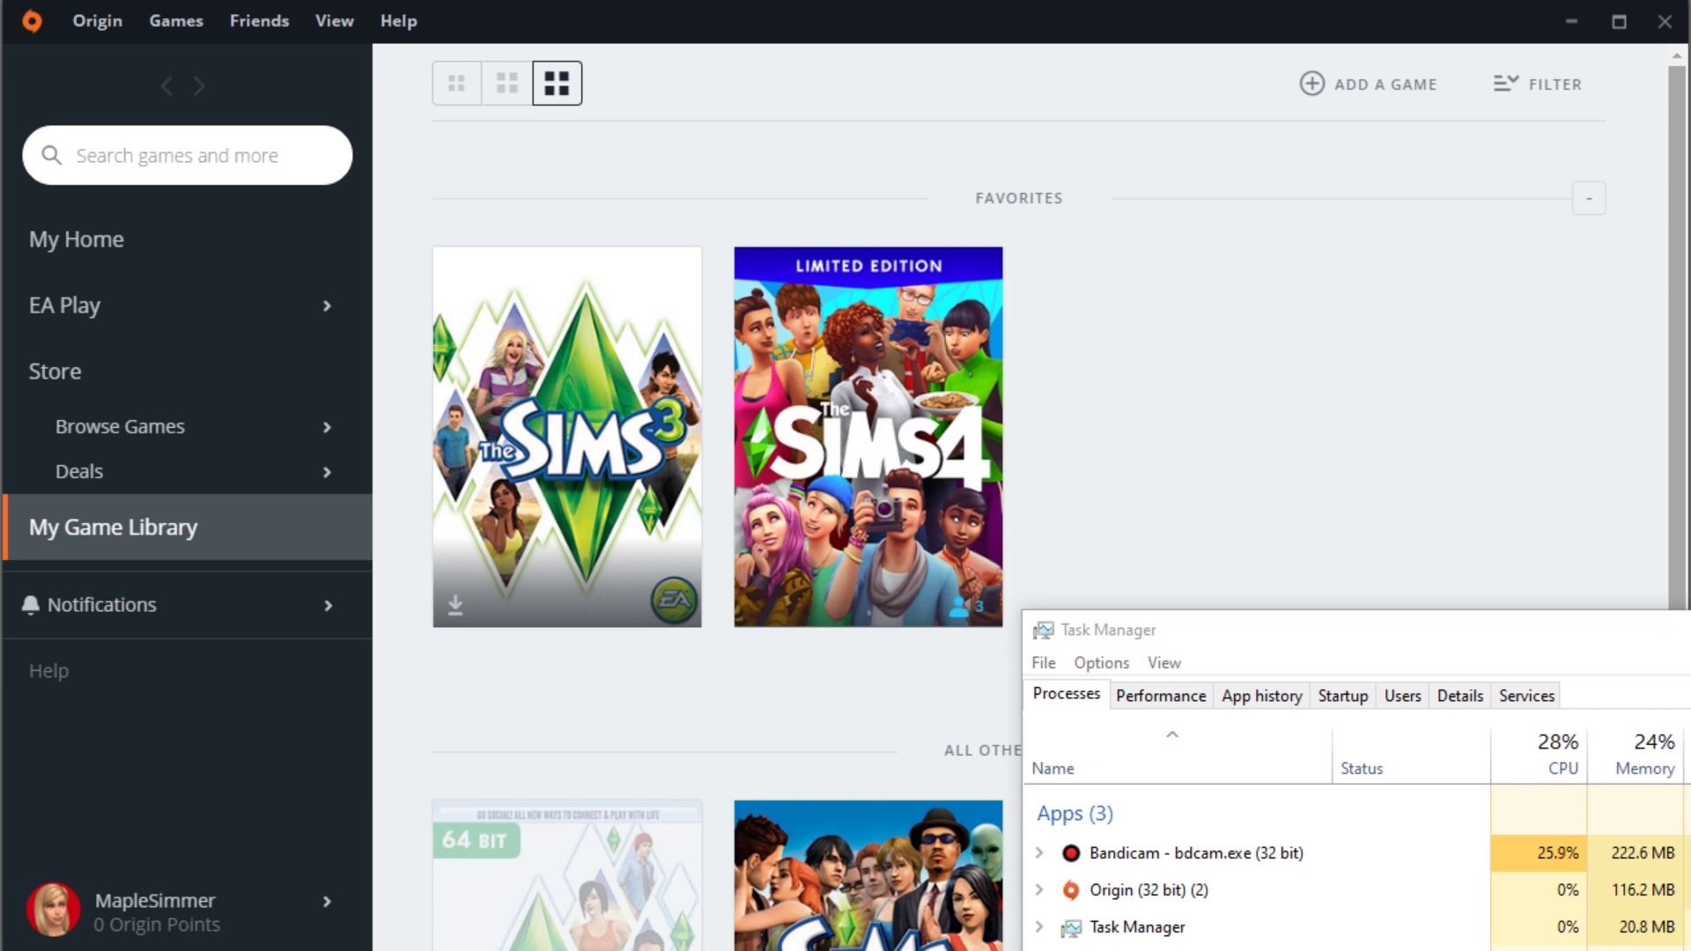
Start repairing The Sims 4 Limited Edition from its library tile, with Task Manager alongside.
click(874, 500)
right_click(888, 504)
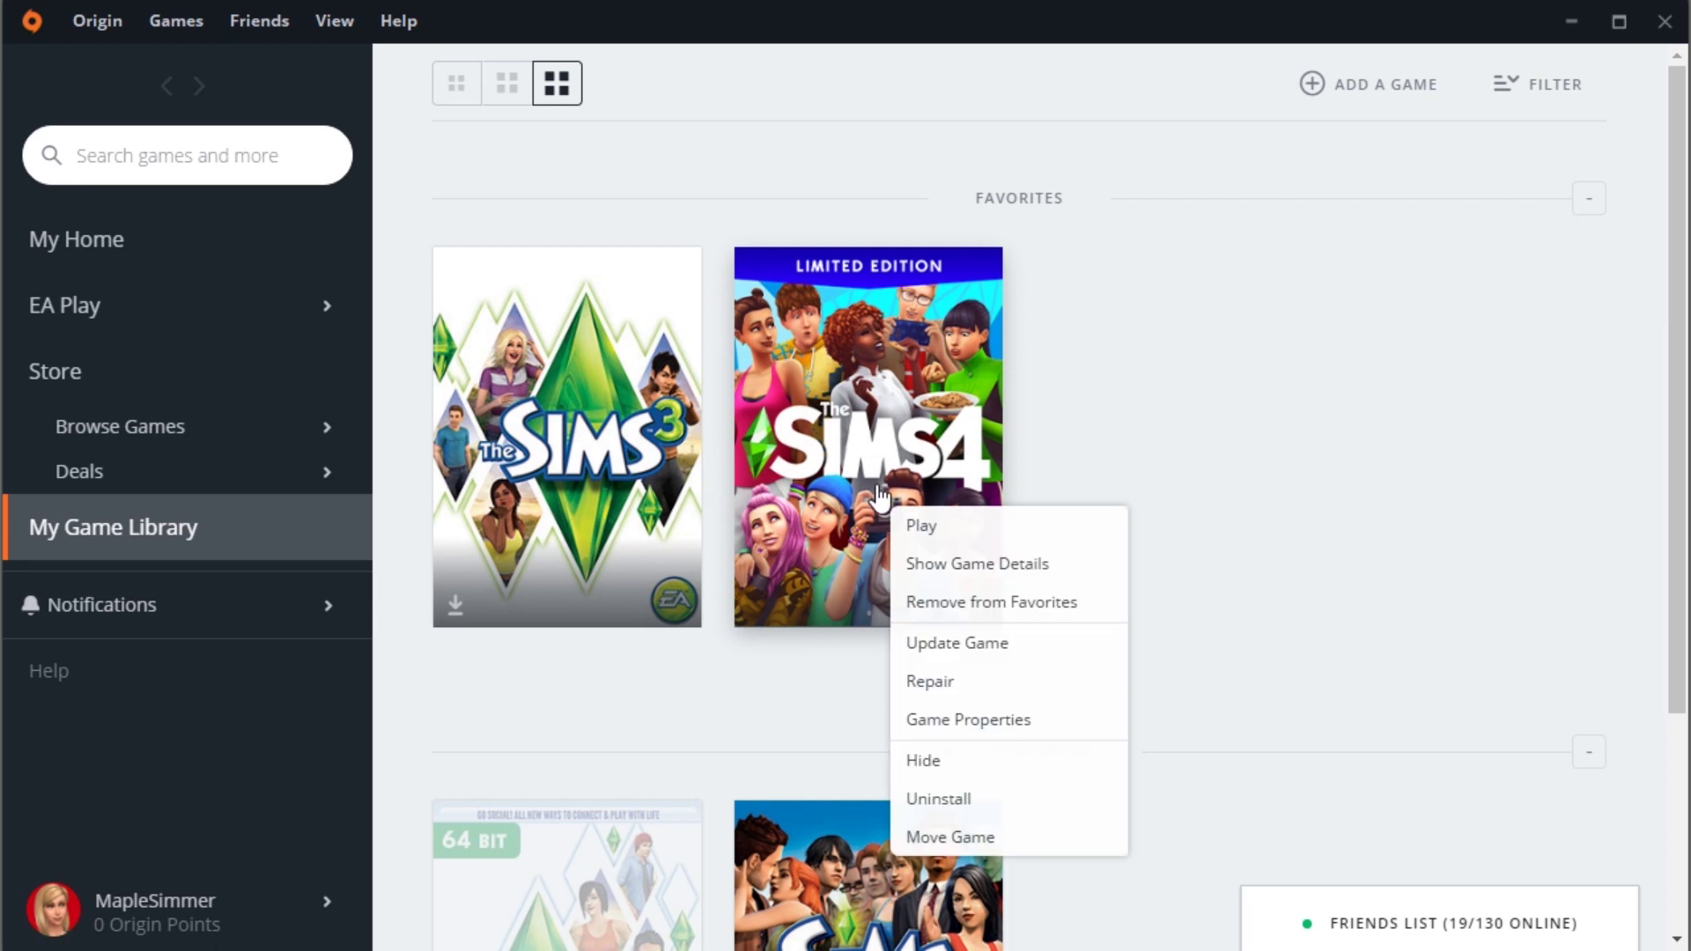
click(1005, 684)
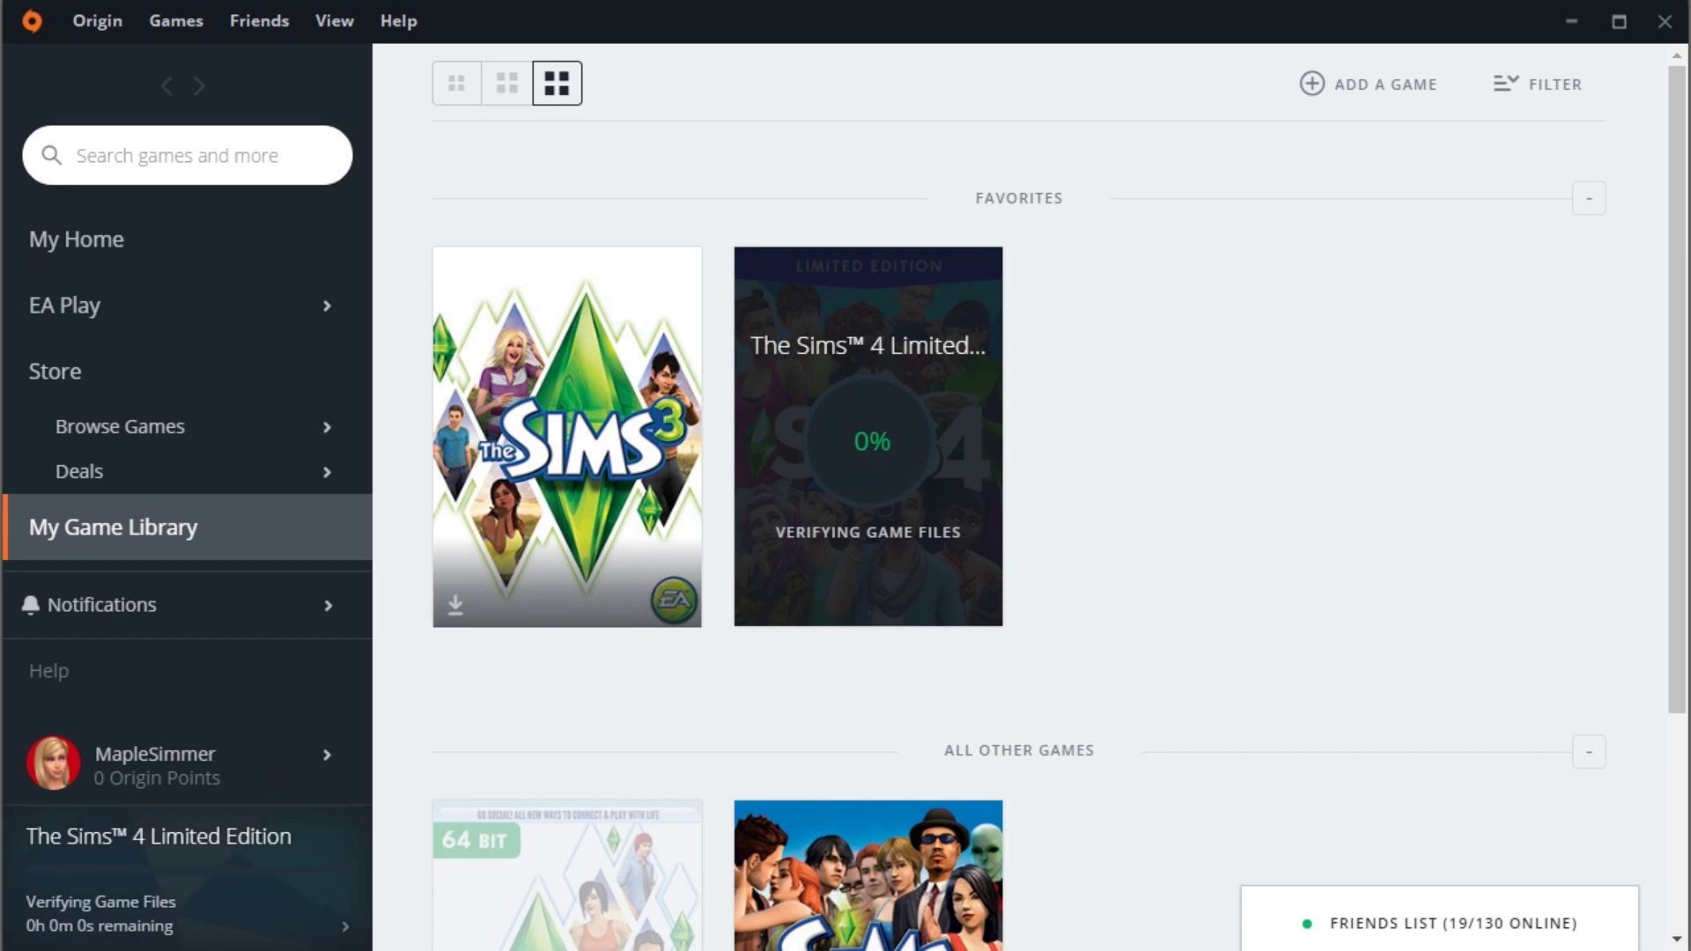
key(ctrl+shift+Escape)
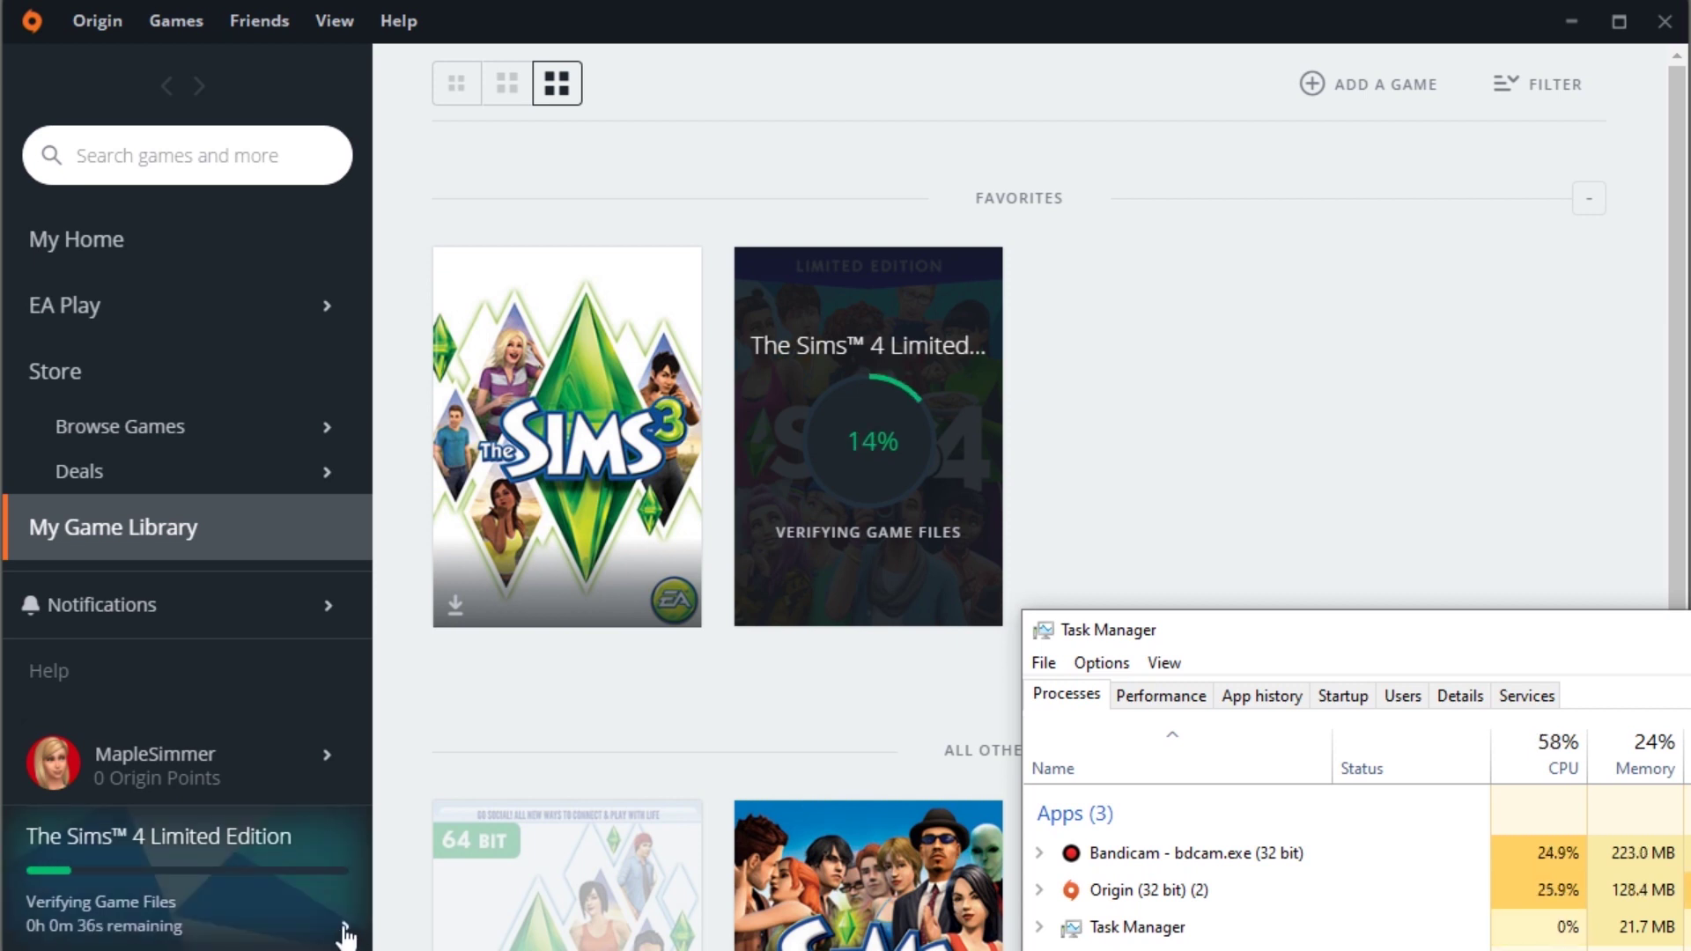
click(344, 932)
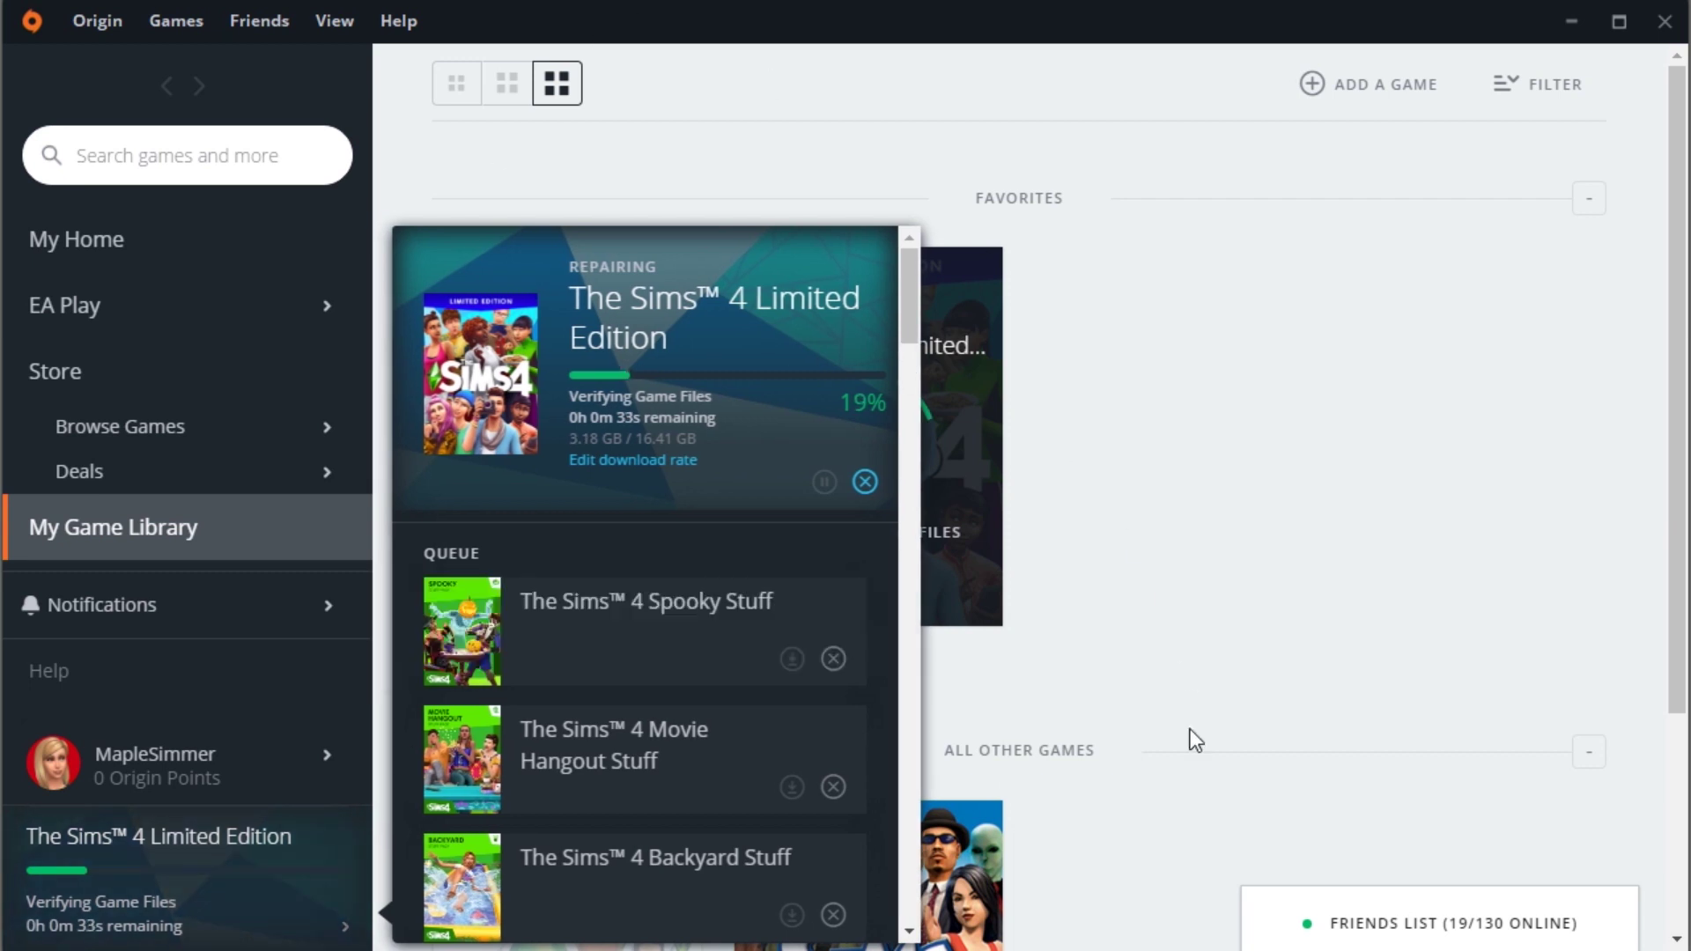
Watch resource use in Task Manager, then bring Origin back as the repair finalizes.
key(alt+Tab)
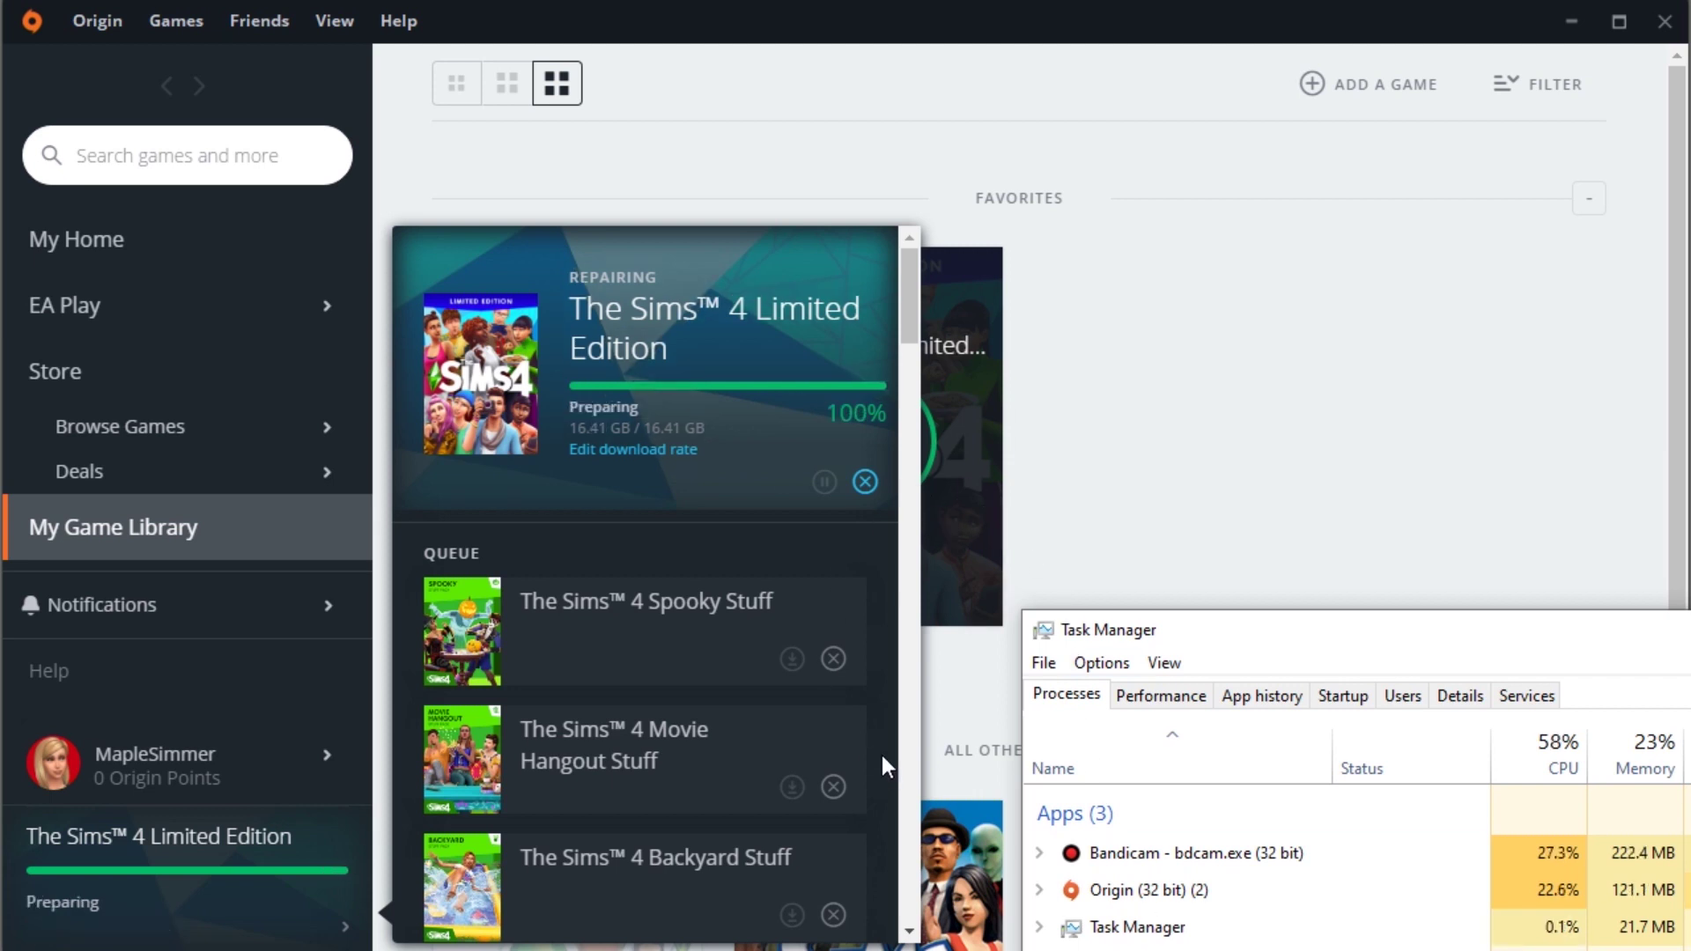
click(833, 660)
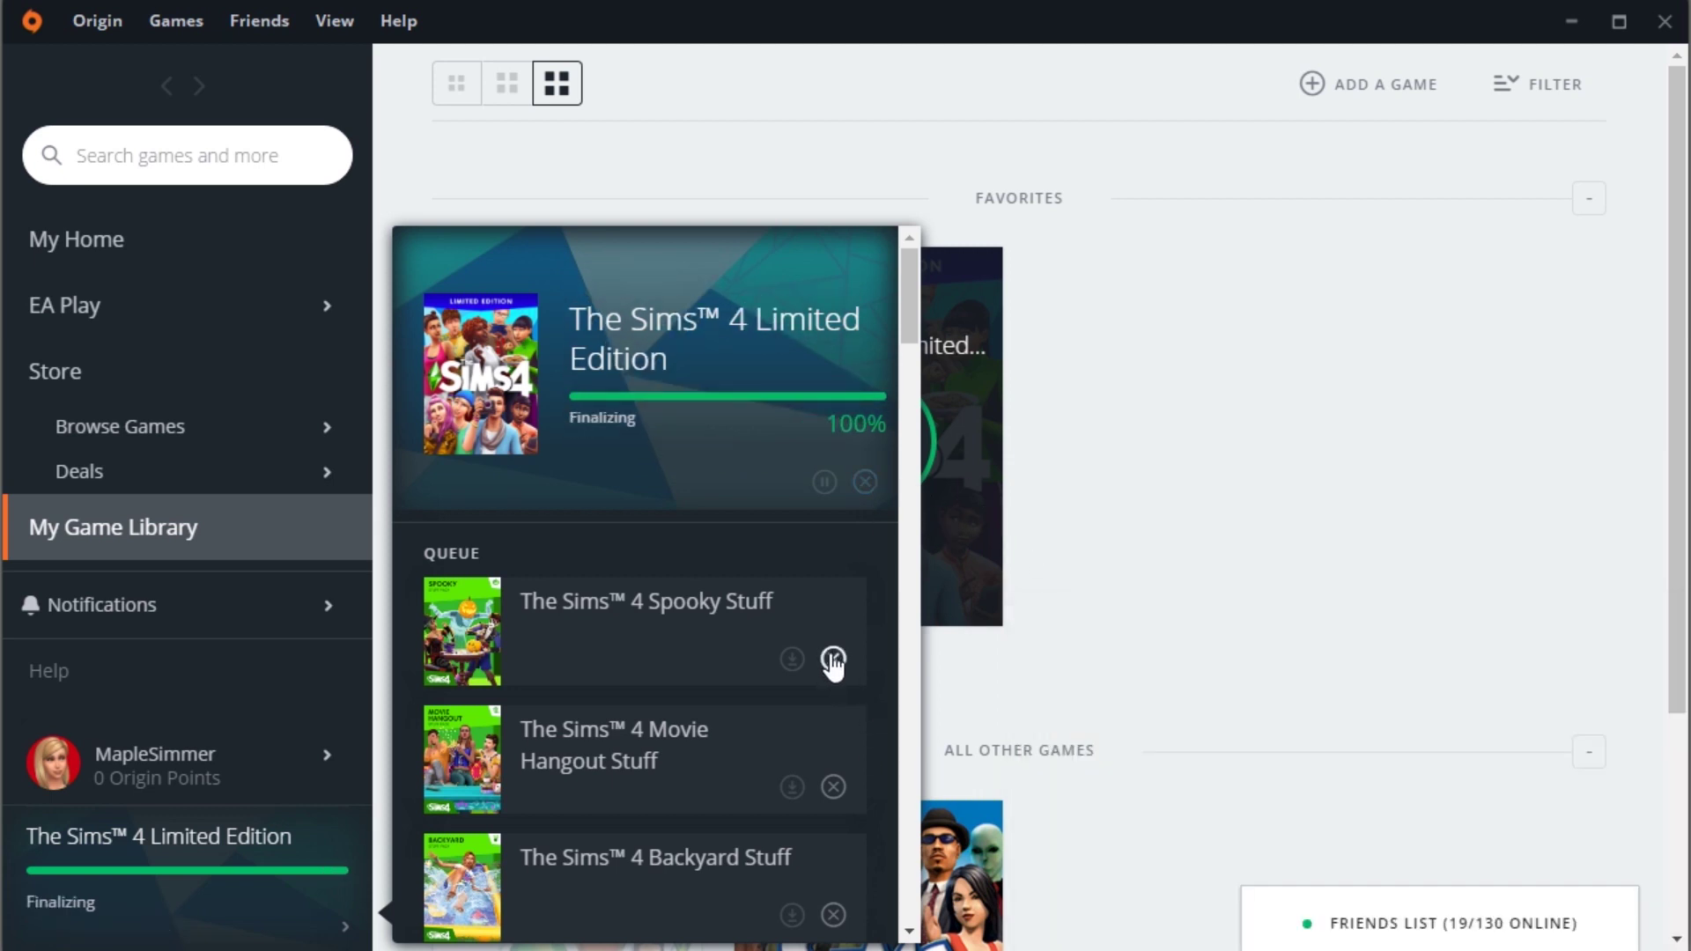
Remove Spooky Stuff, Backyard, Eco Lifestyle, Bowling Night, Vampires, Realm of Magic, Knitting, City Living, Moschino from the queue.
click(833, 661)
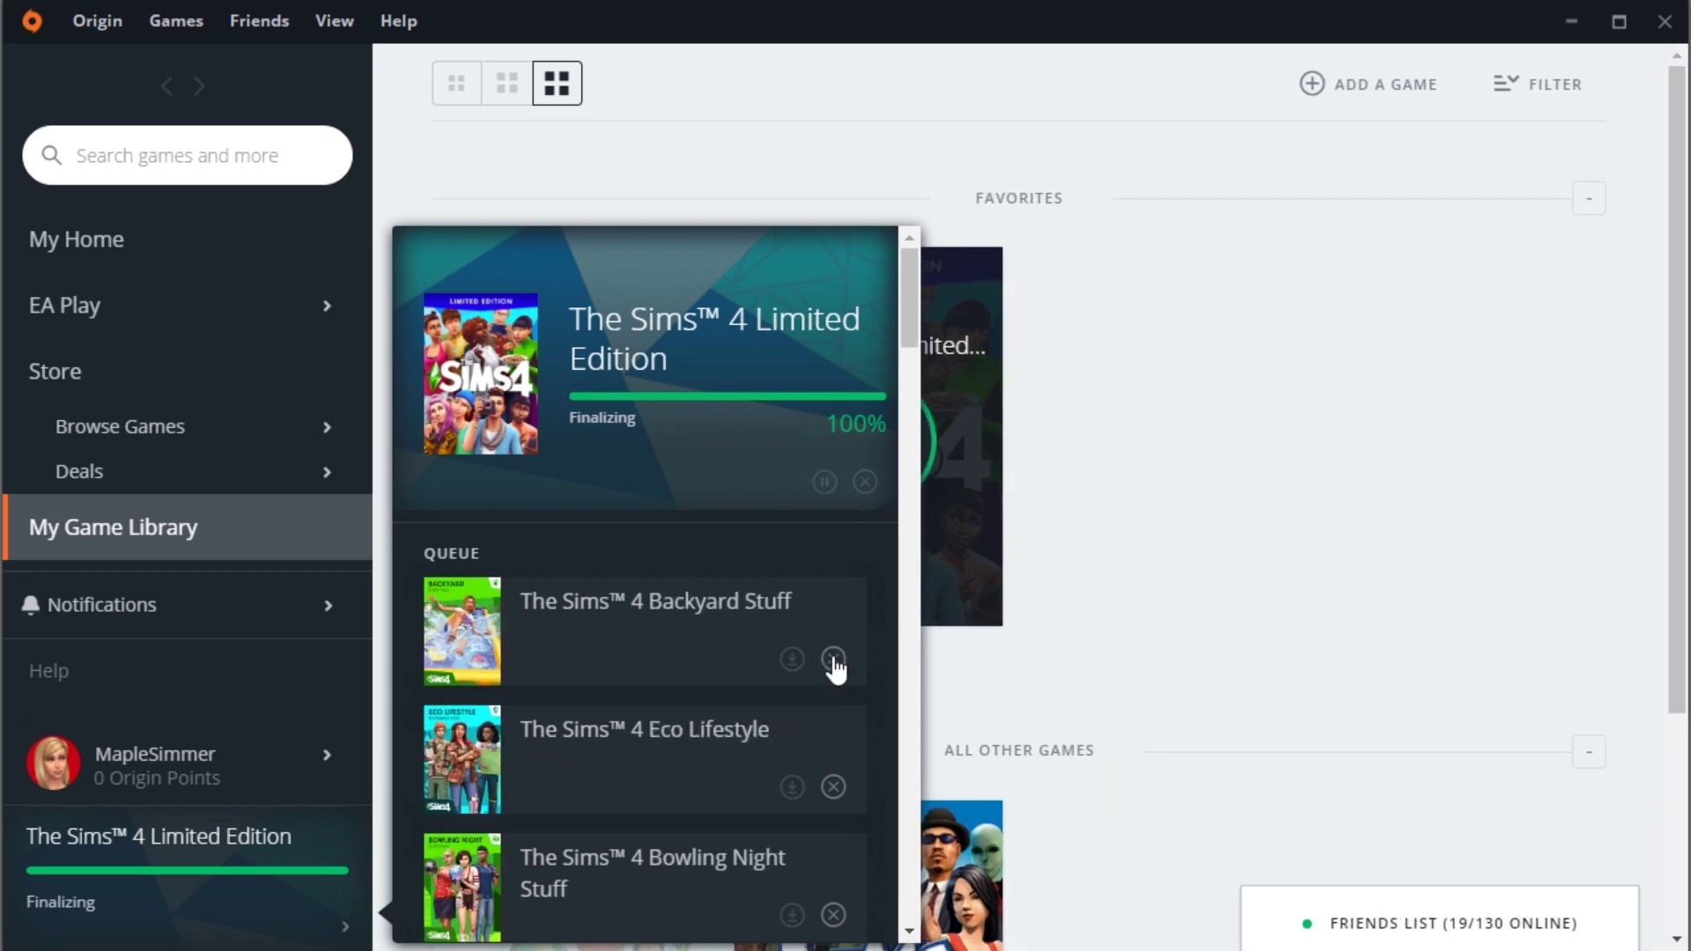
click(832, 660)
click(832, 661)
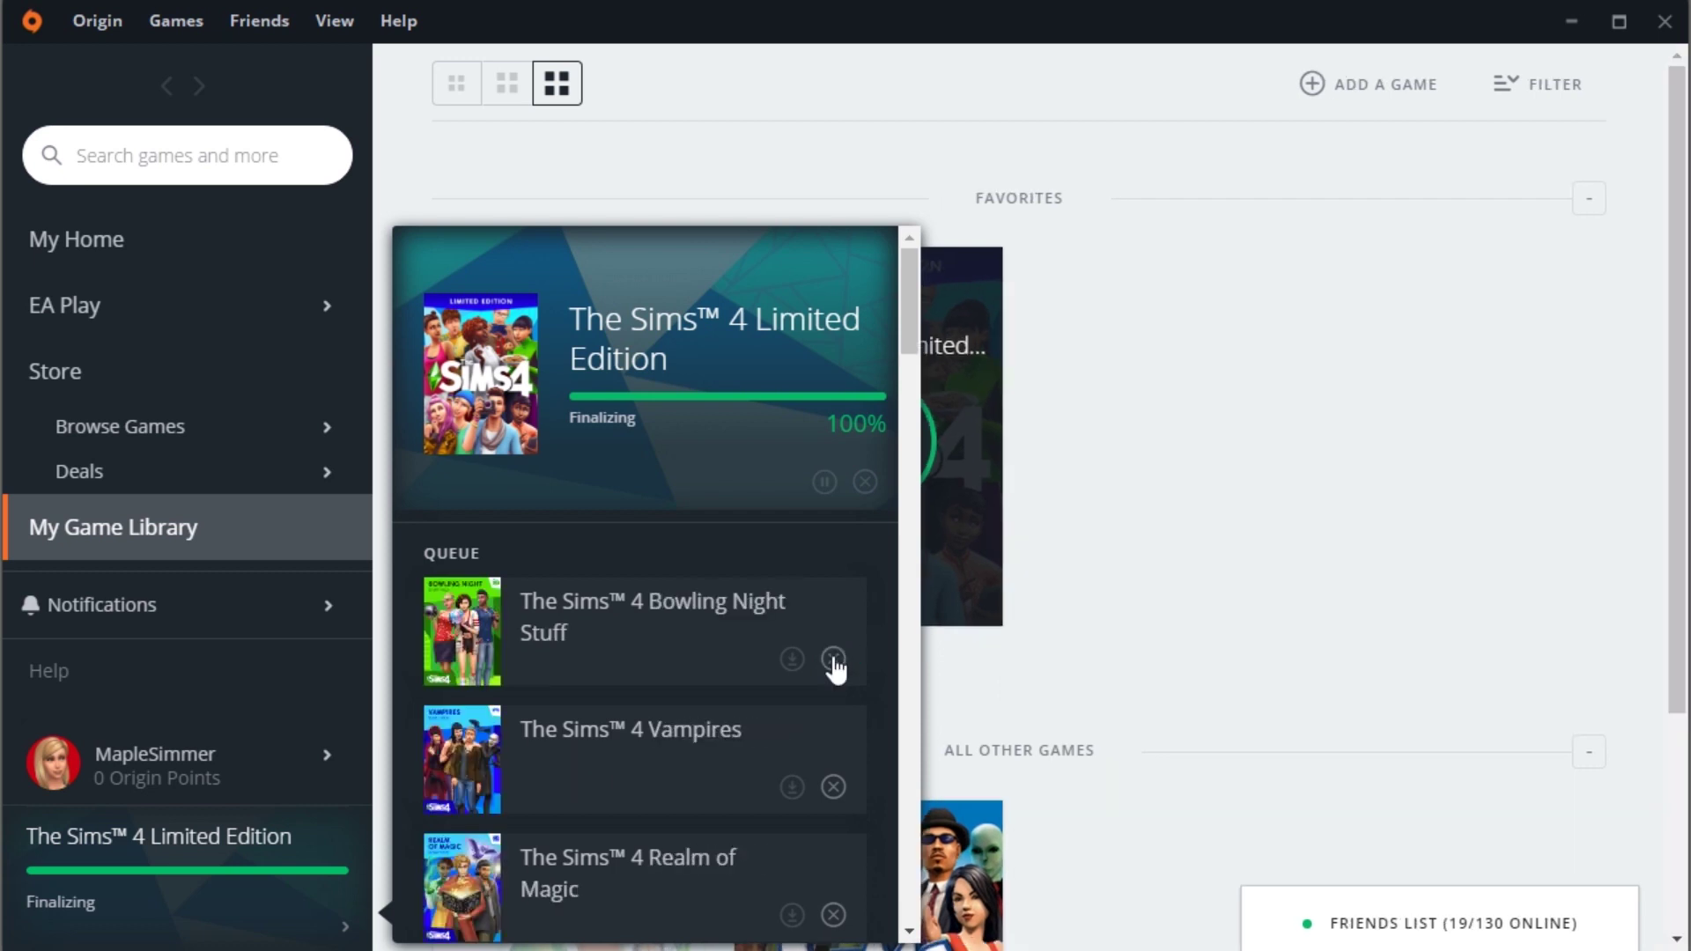
click(832, 661)
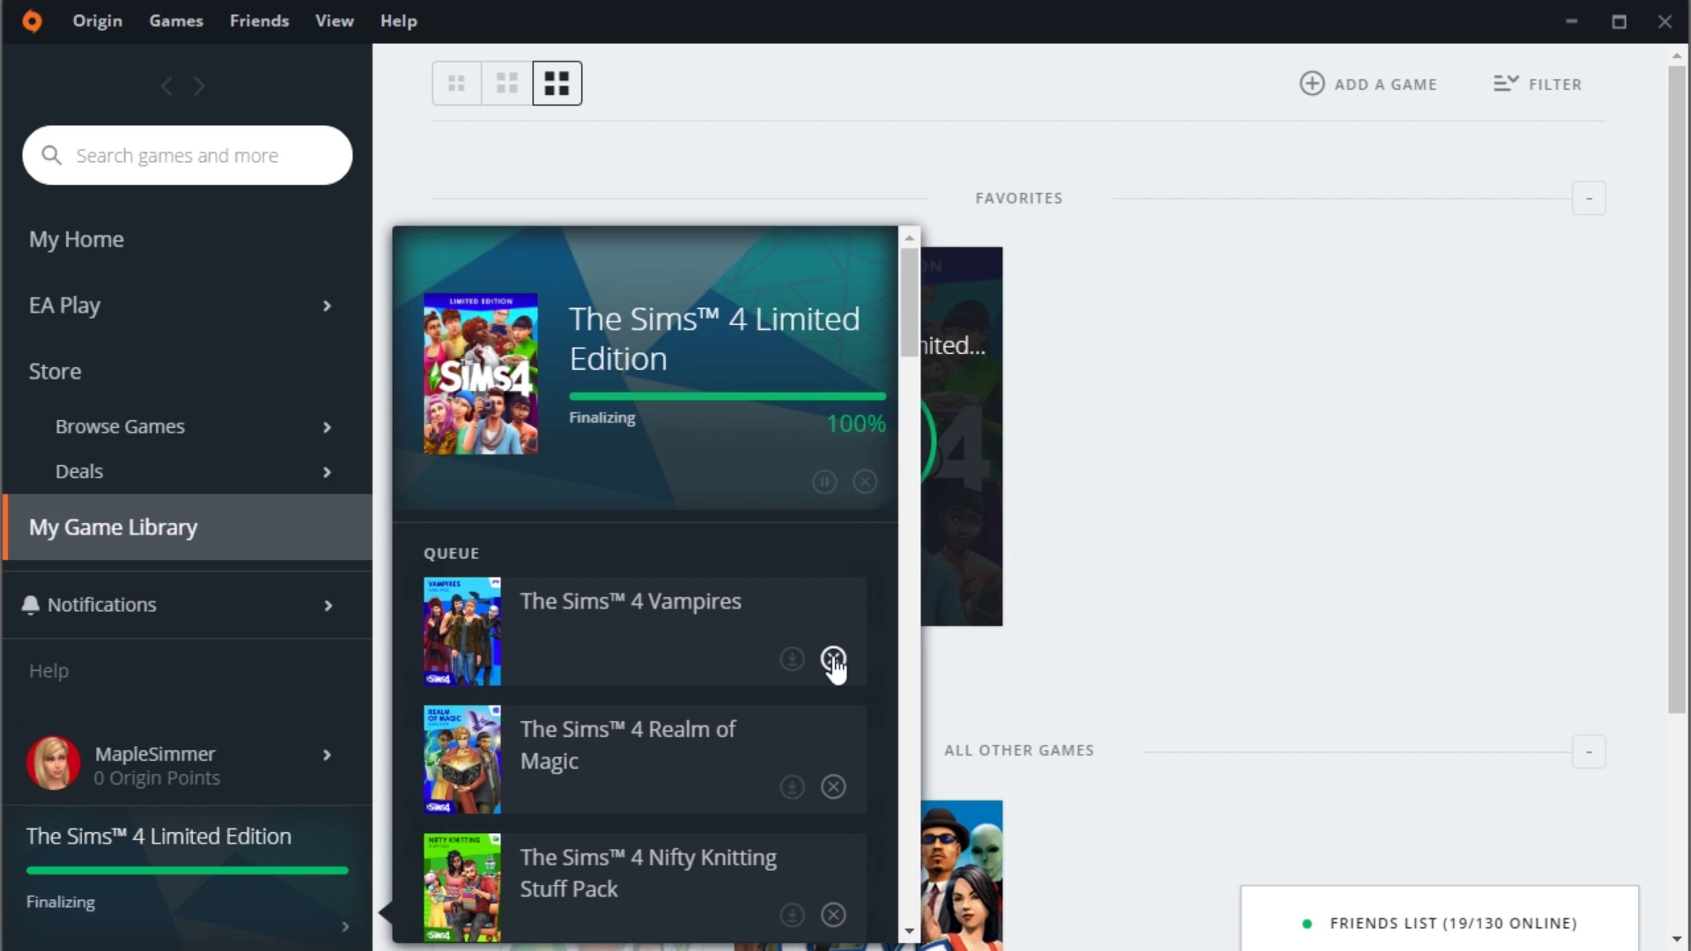
click(832, 661)
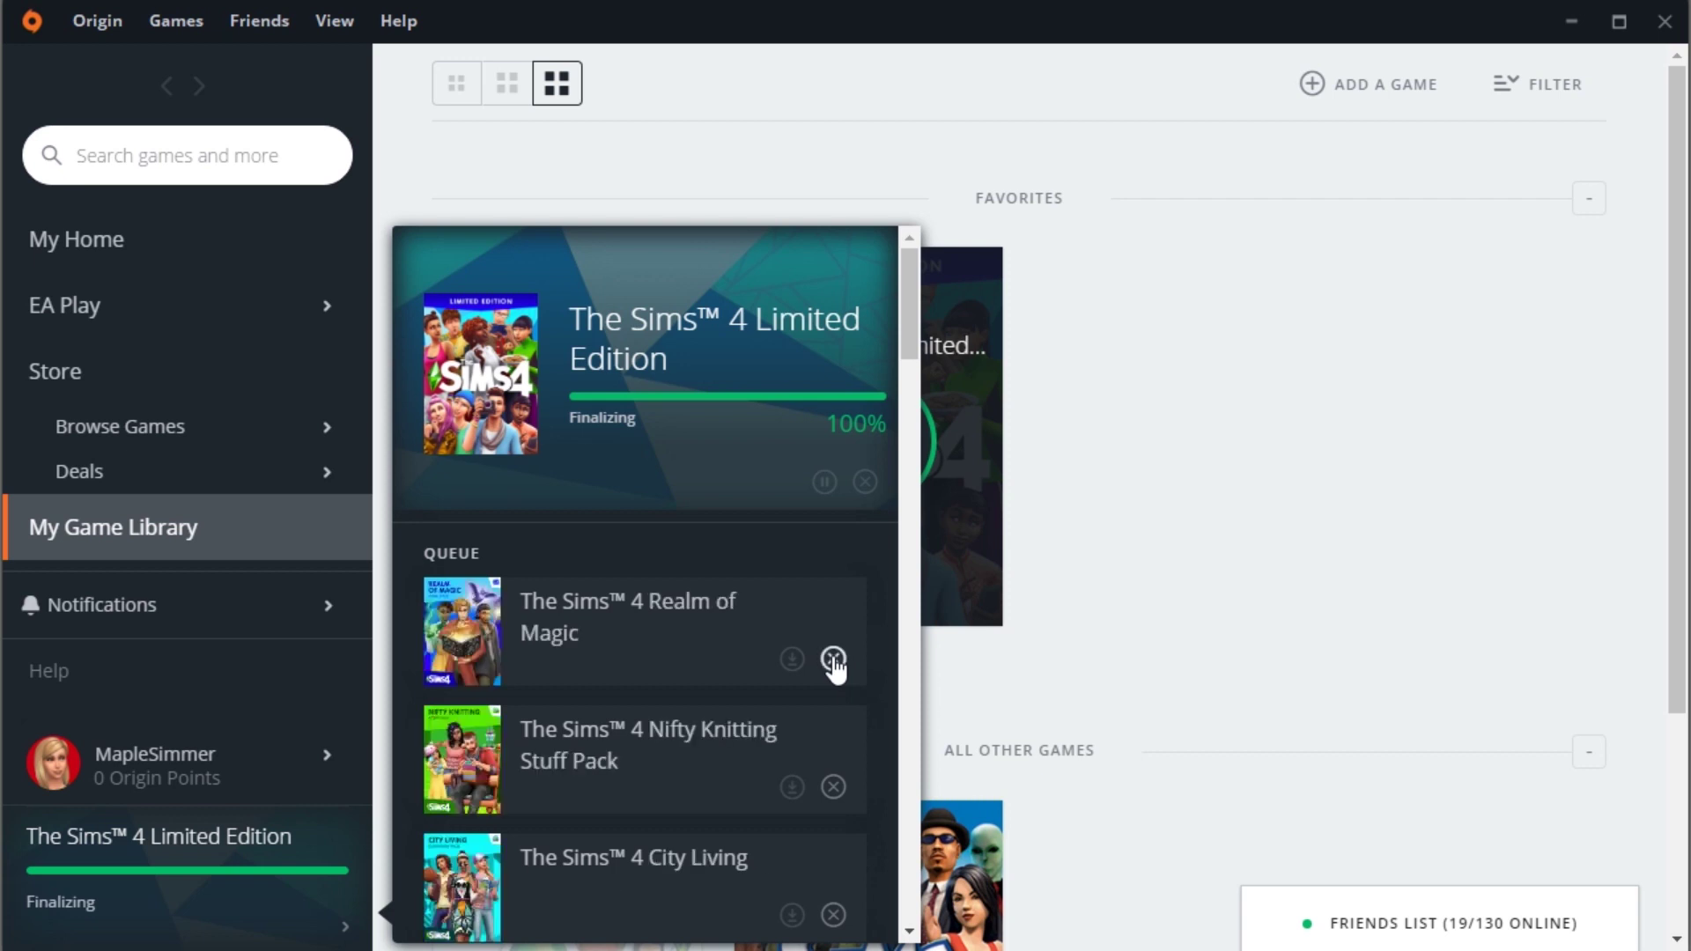
click(832, 661)
click(832, 660)
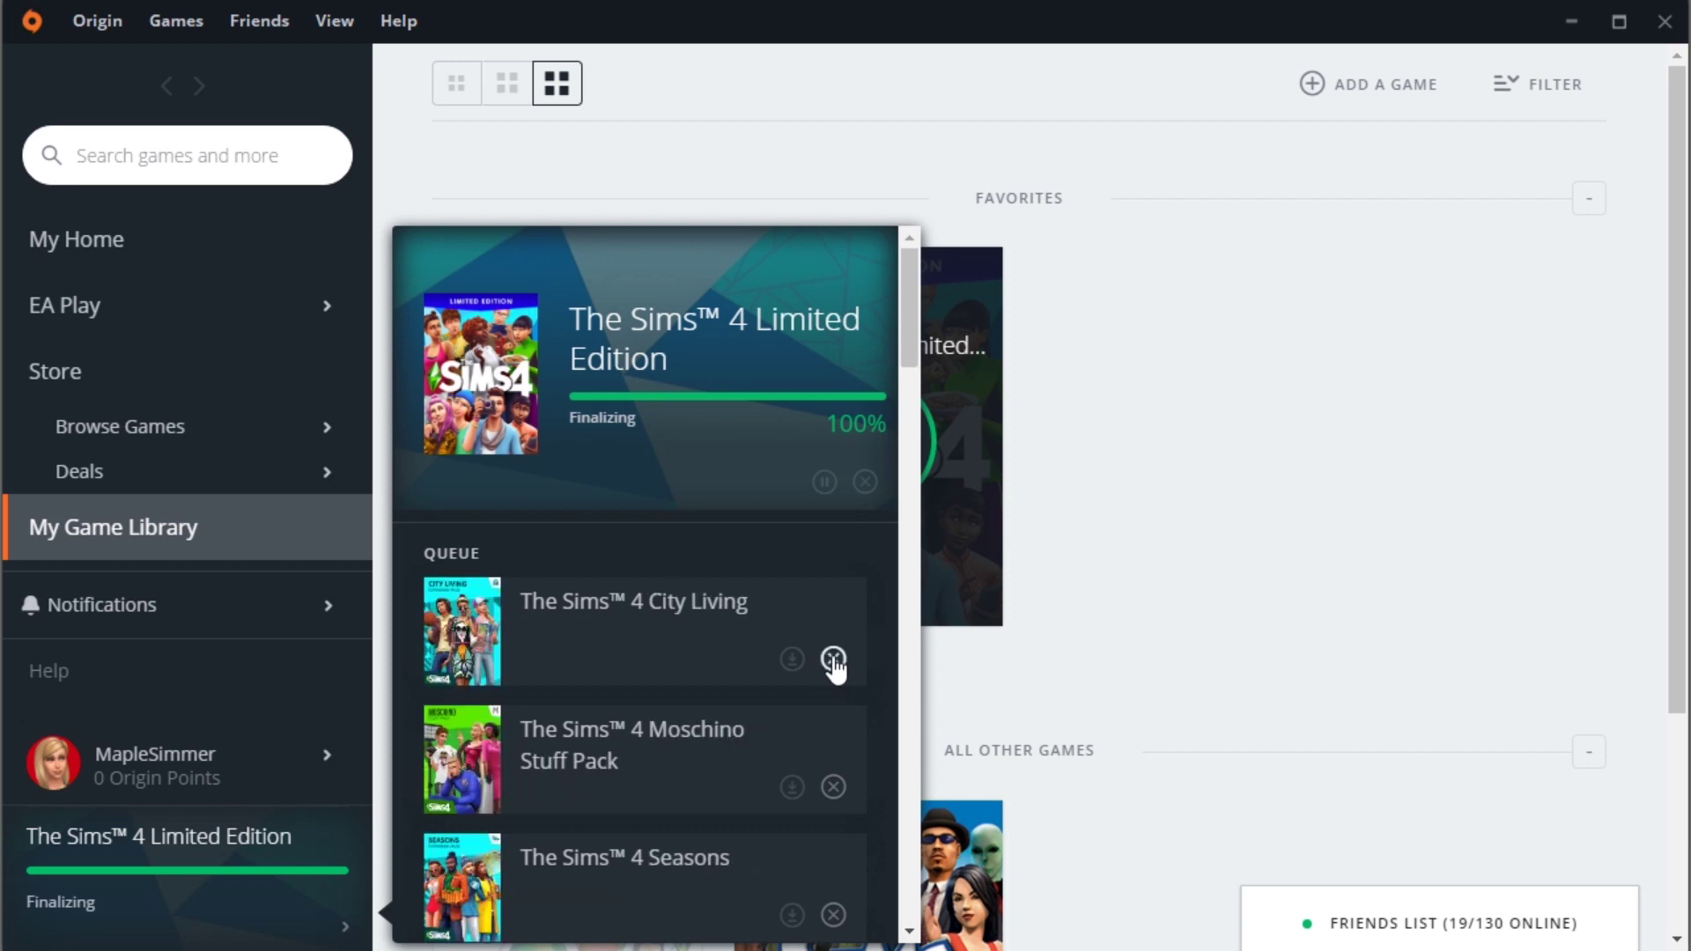
click(832, 661)
click(832, 660)
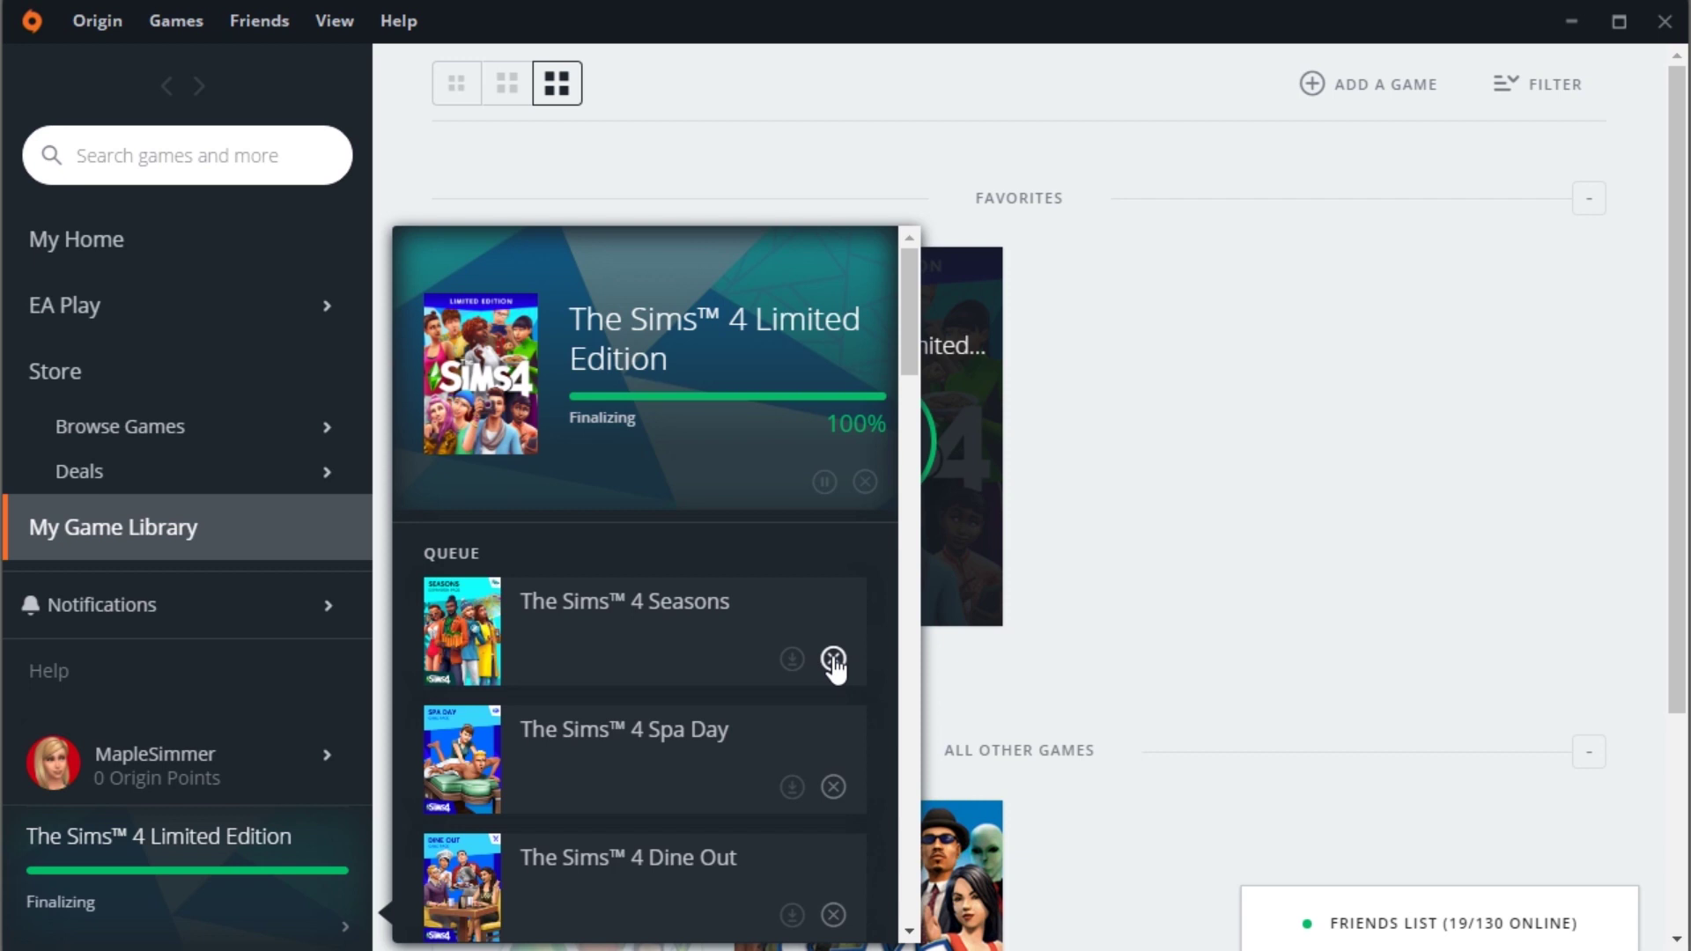
Remove Seasons, Spa Day, Dine Out, Fitness, STAR WARS, Luxury Party, Kids Room, Discover University from the queue.
click(833, 660)
click(833, 660)
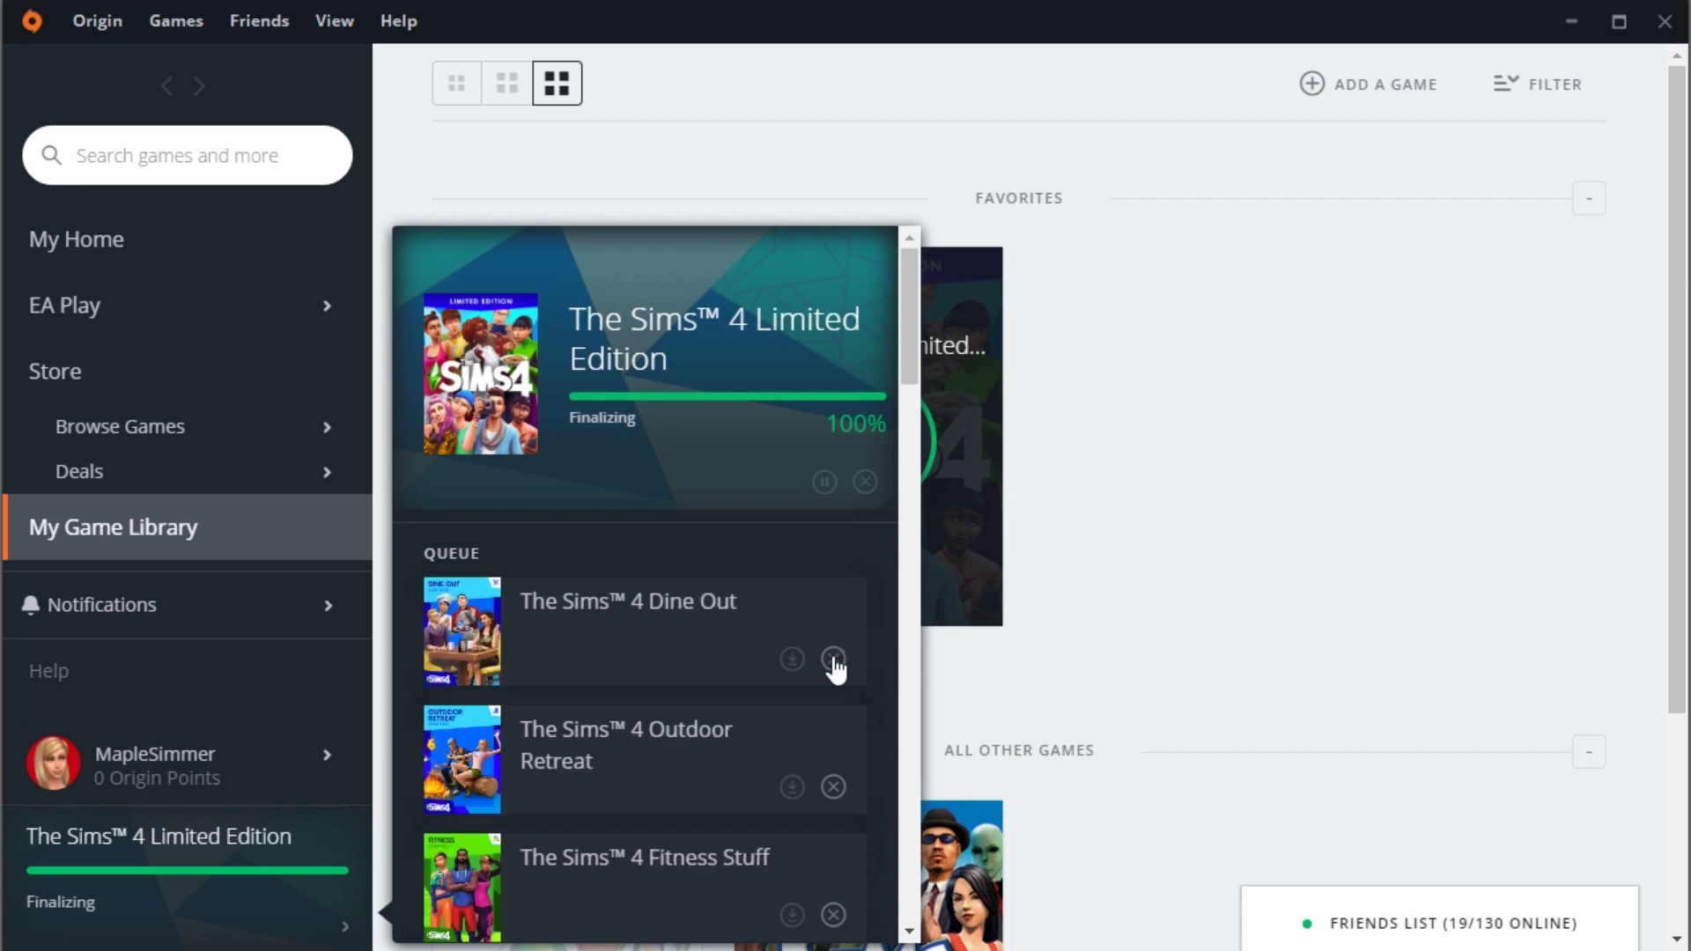
click(833, 660)
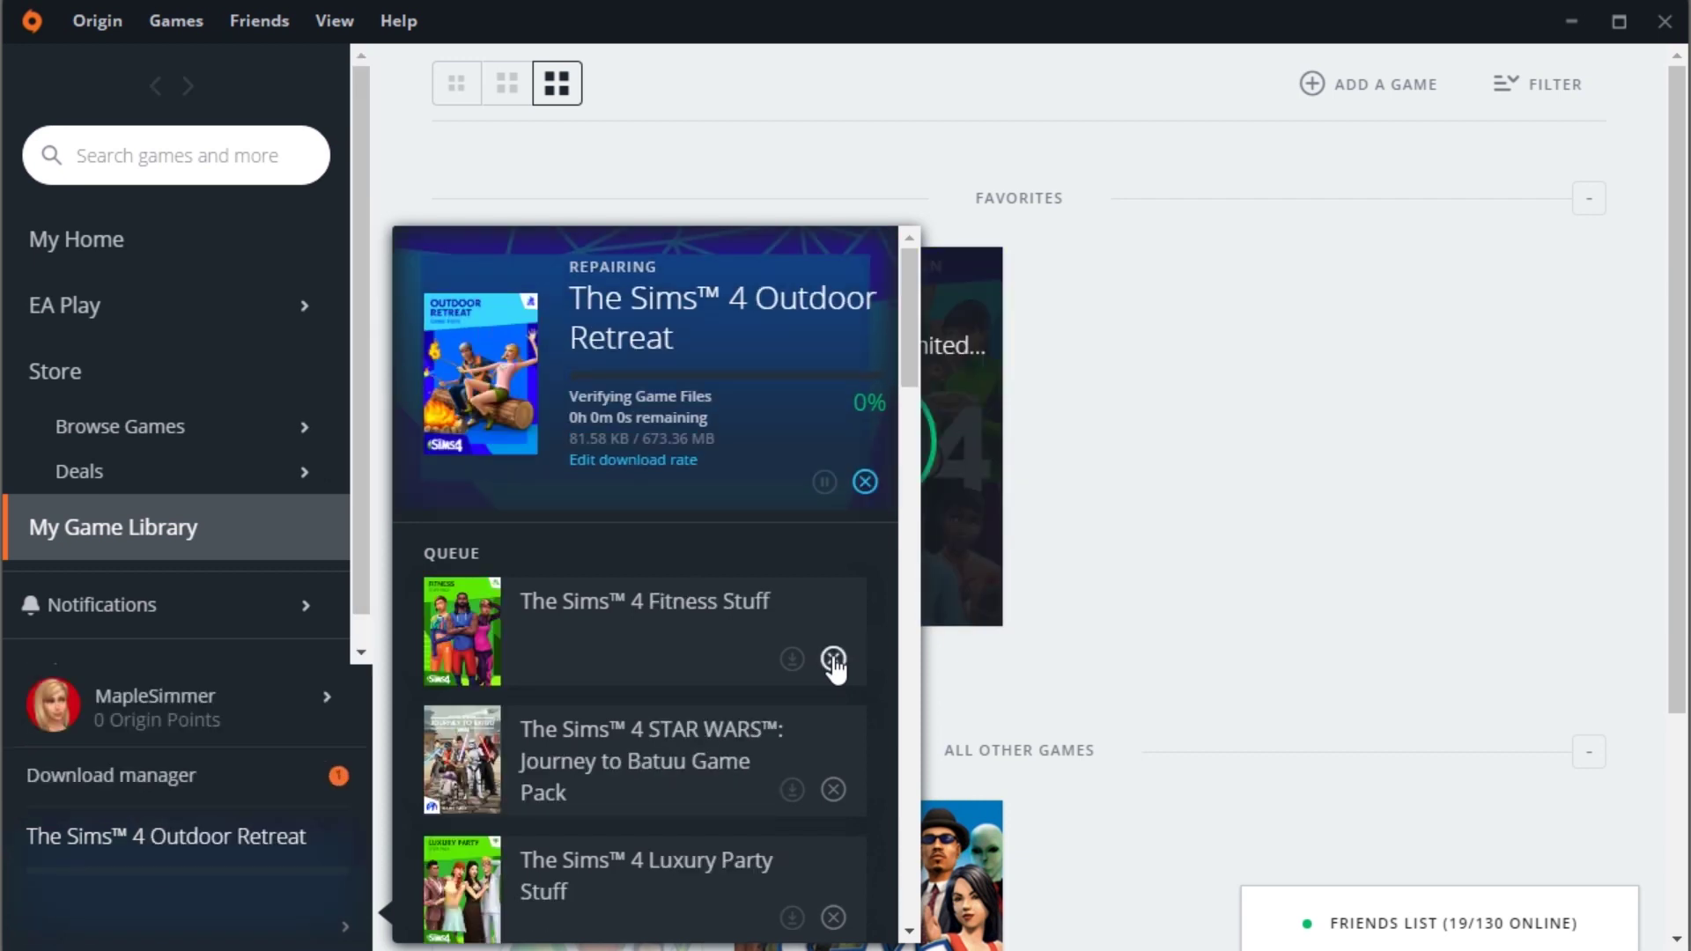
click(832, 660)
click(832, 661)
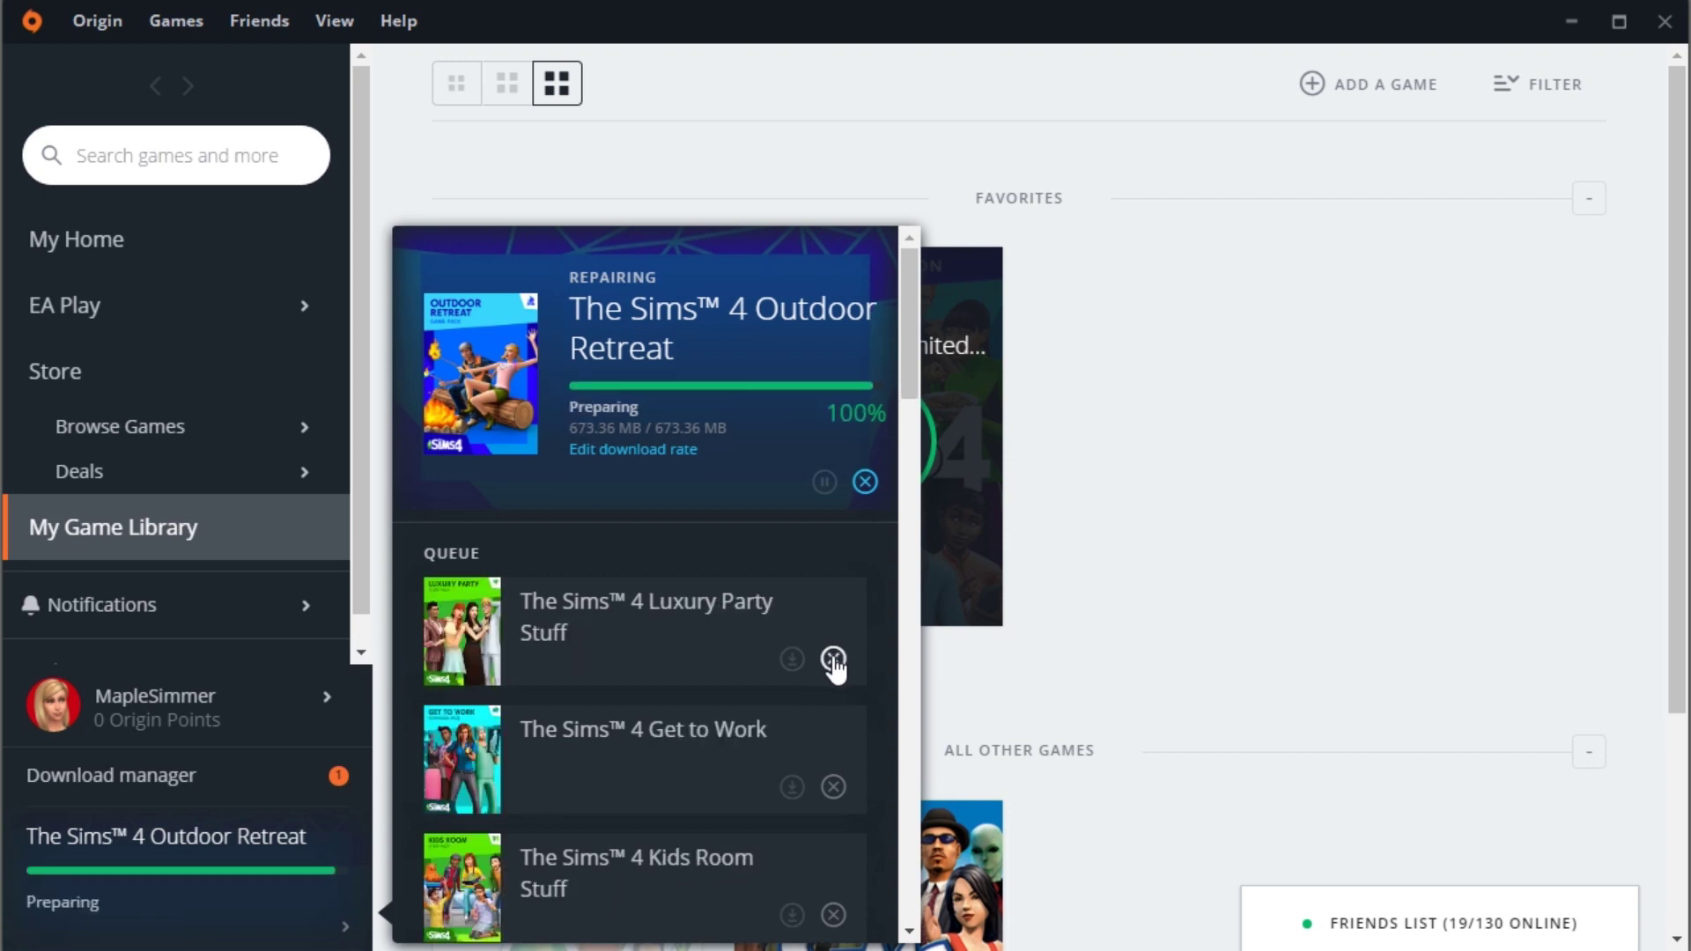
click(832, 661)
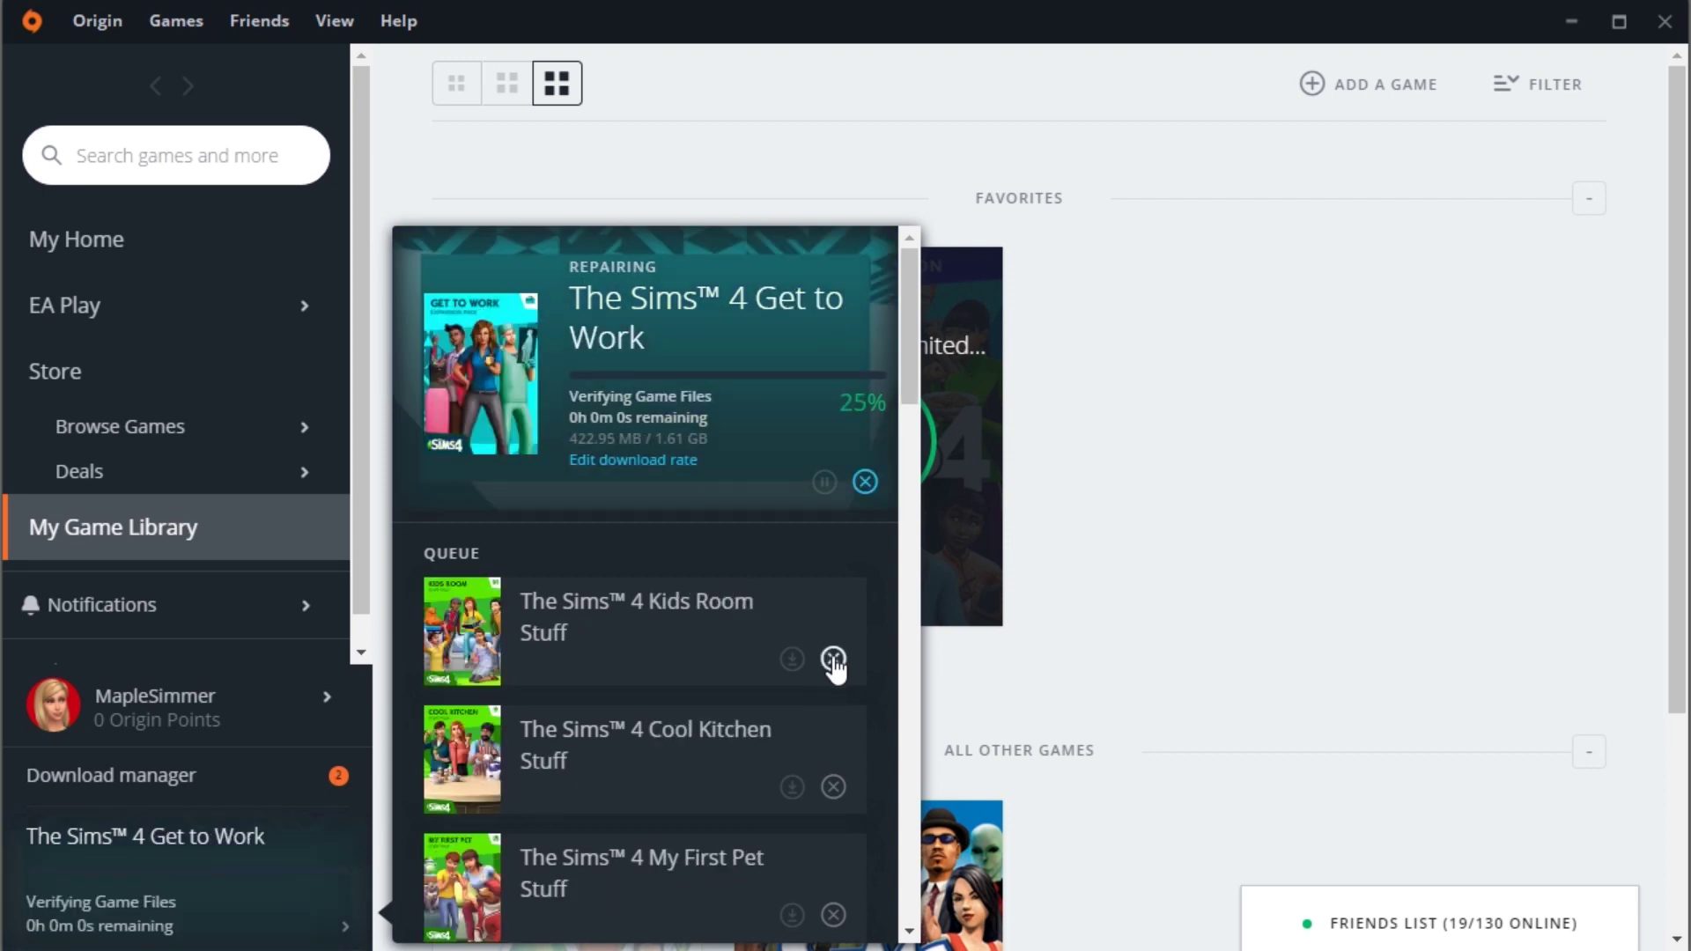
click(833, 659)
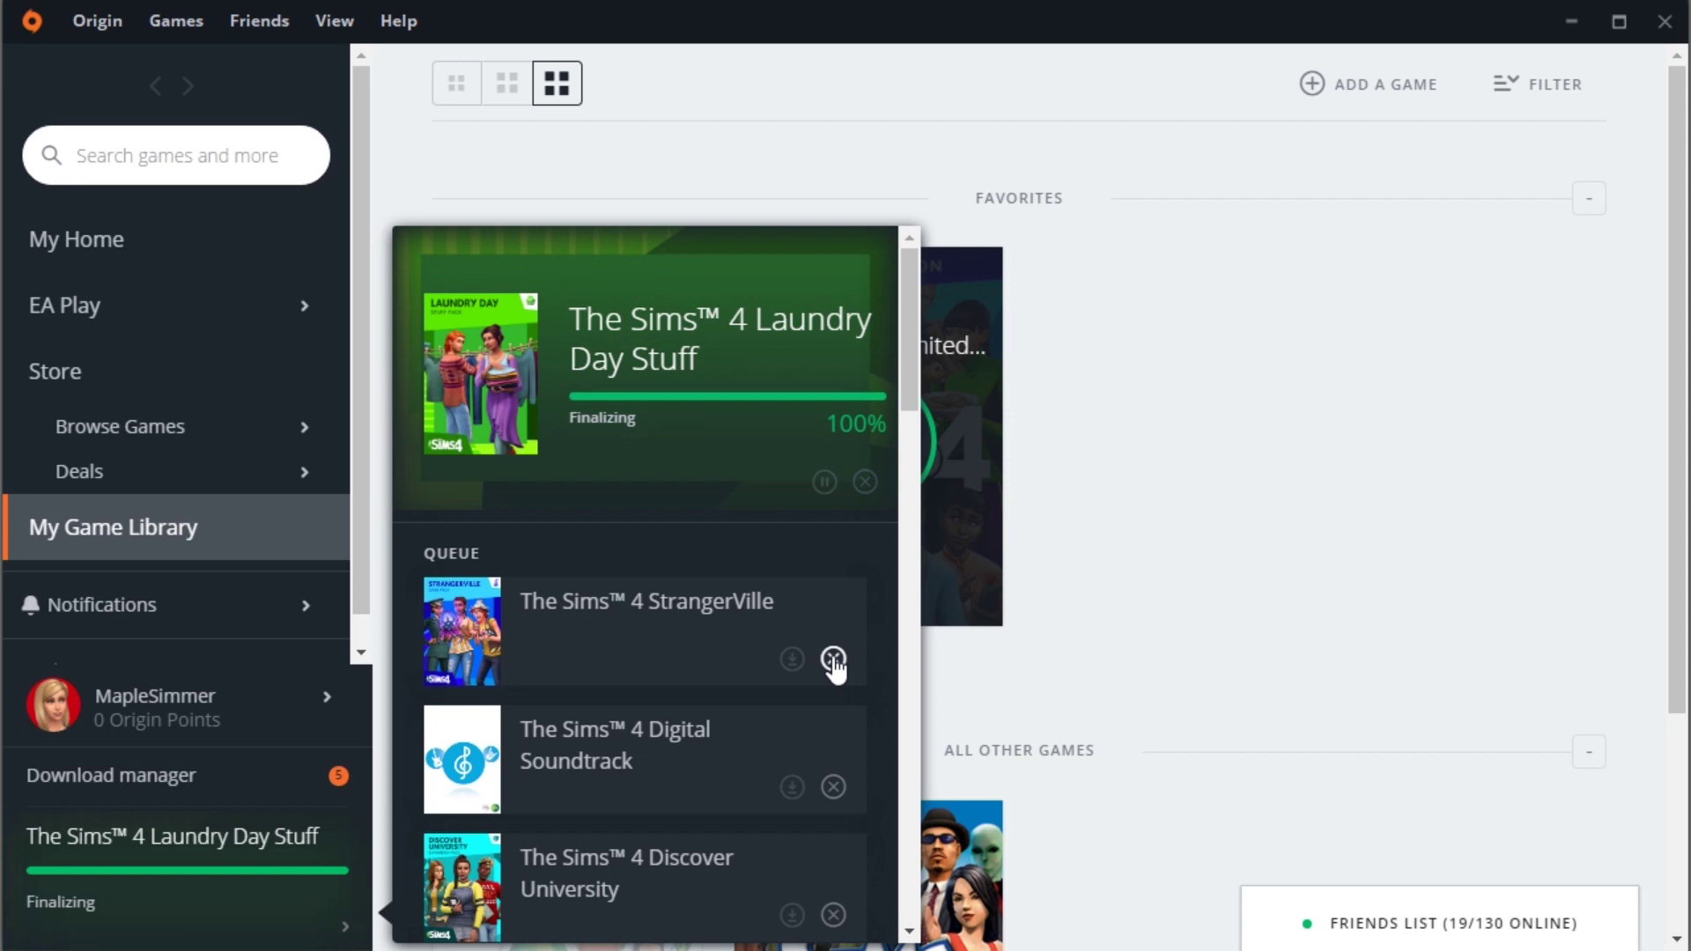
click(833, 787)
Remove Soundtrack, Get Together, Cats & Dogs, Holiday, Romantic Garden, Get Famous, Jungle Adventure, Vintage Glamour, Perfect Patio.
click(834, 659)
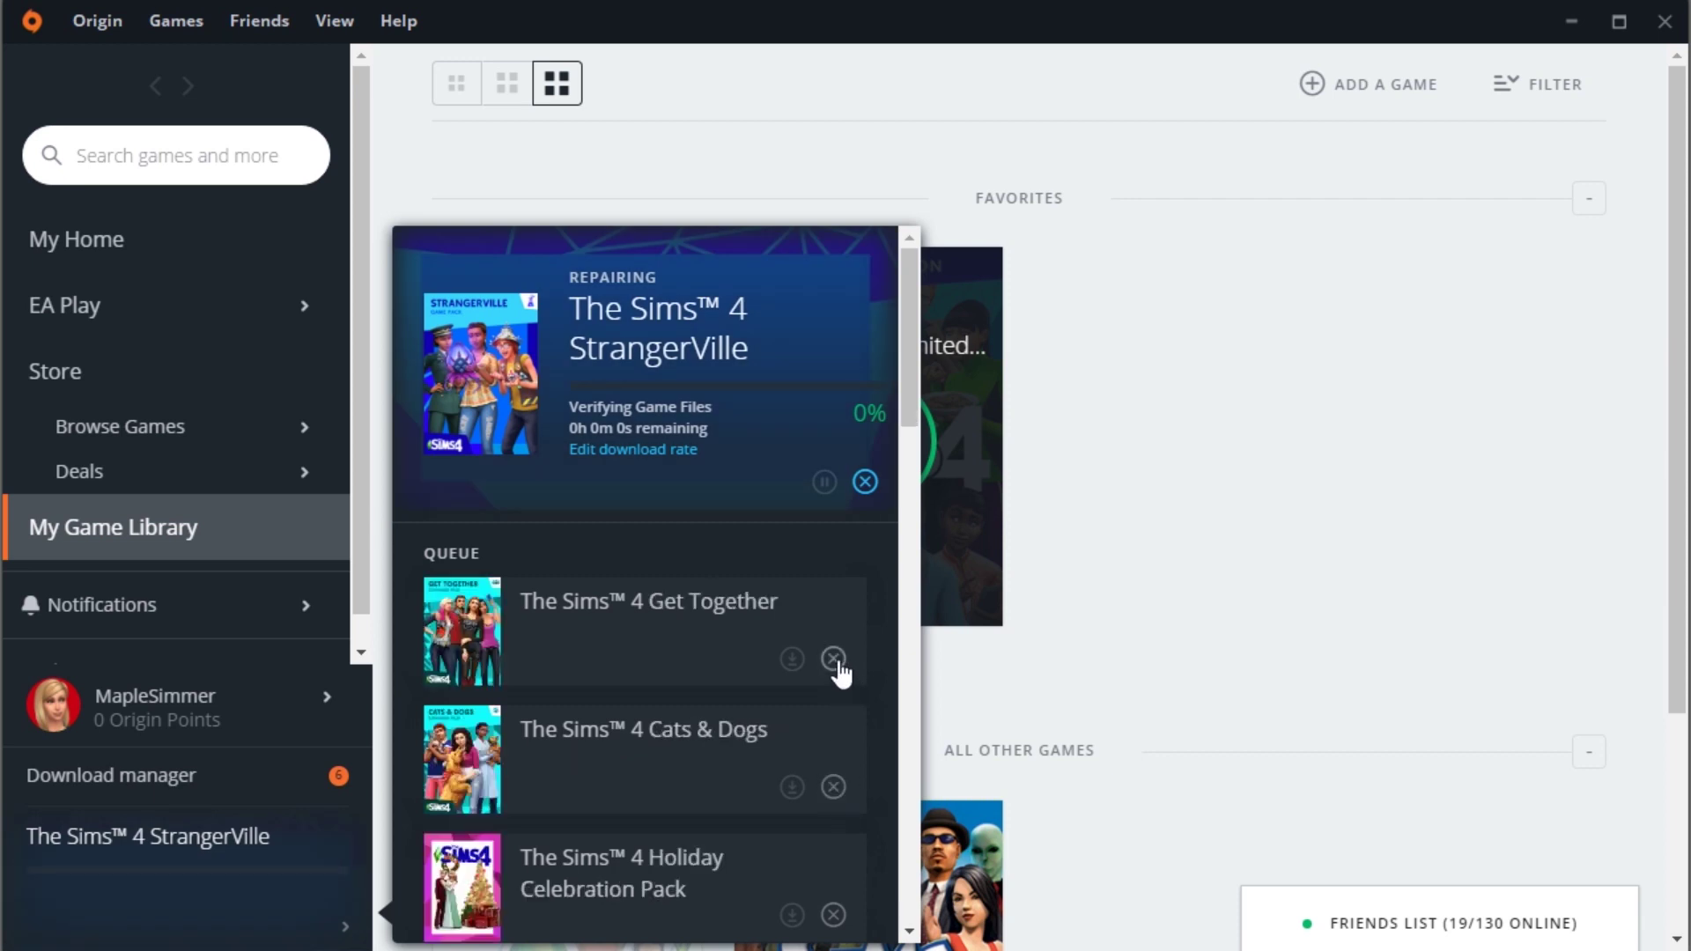
click(833, 660)
click(833, 660)
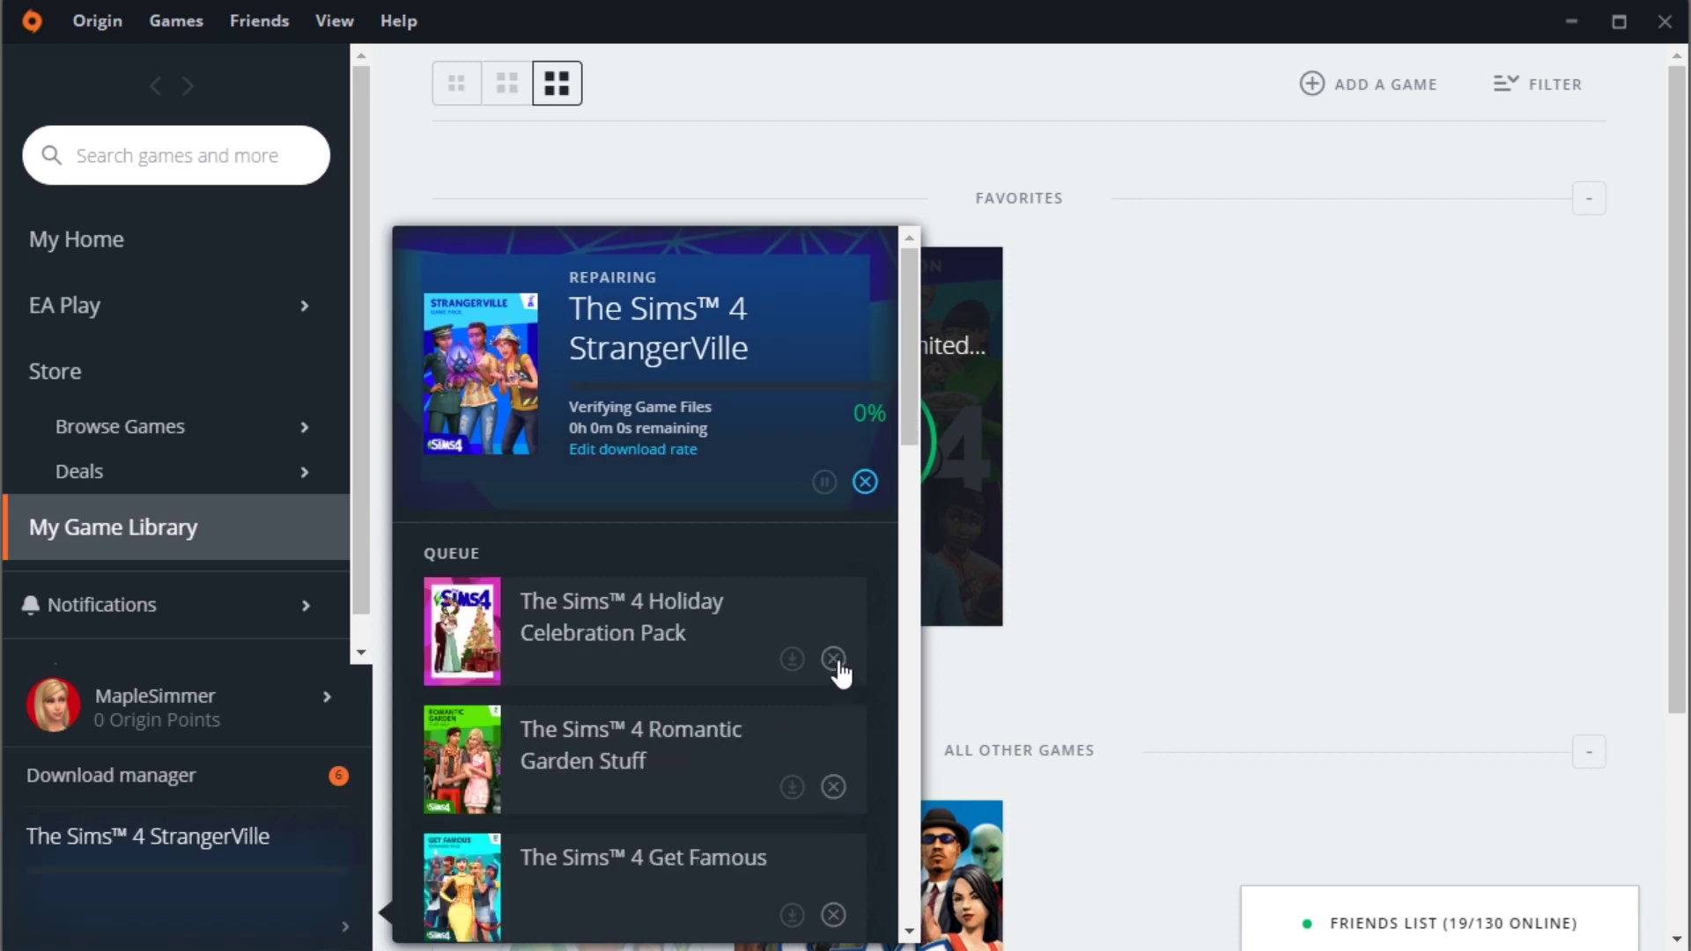
click(833, 660)
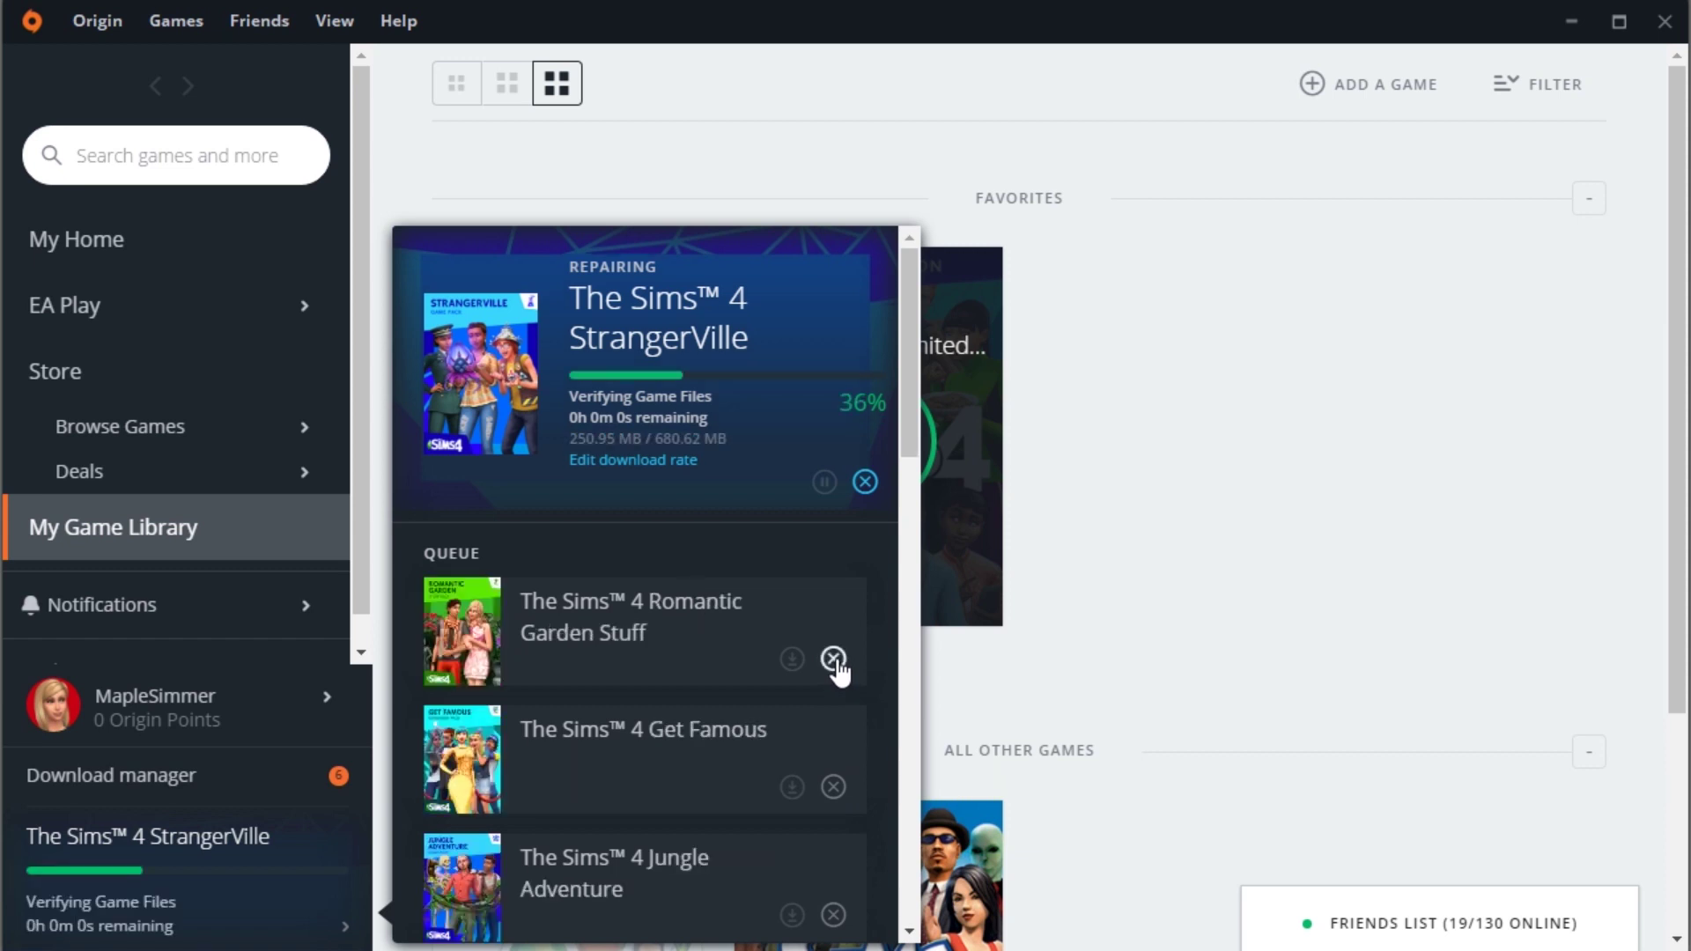
click(833, 660)
click(833, 660)
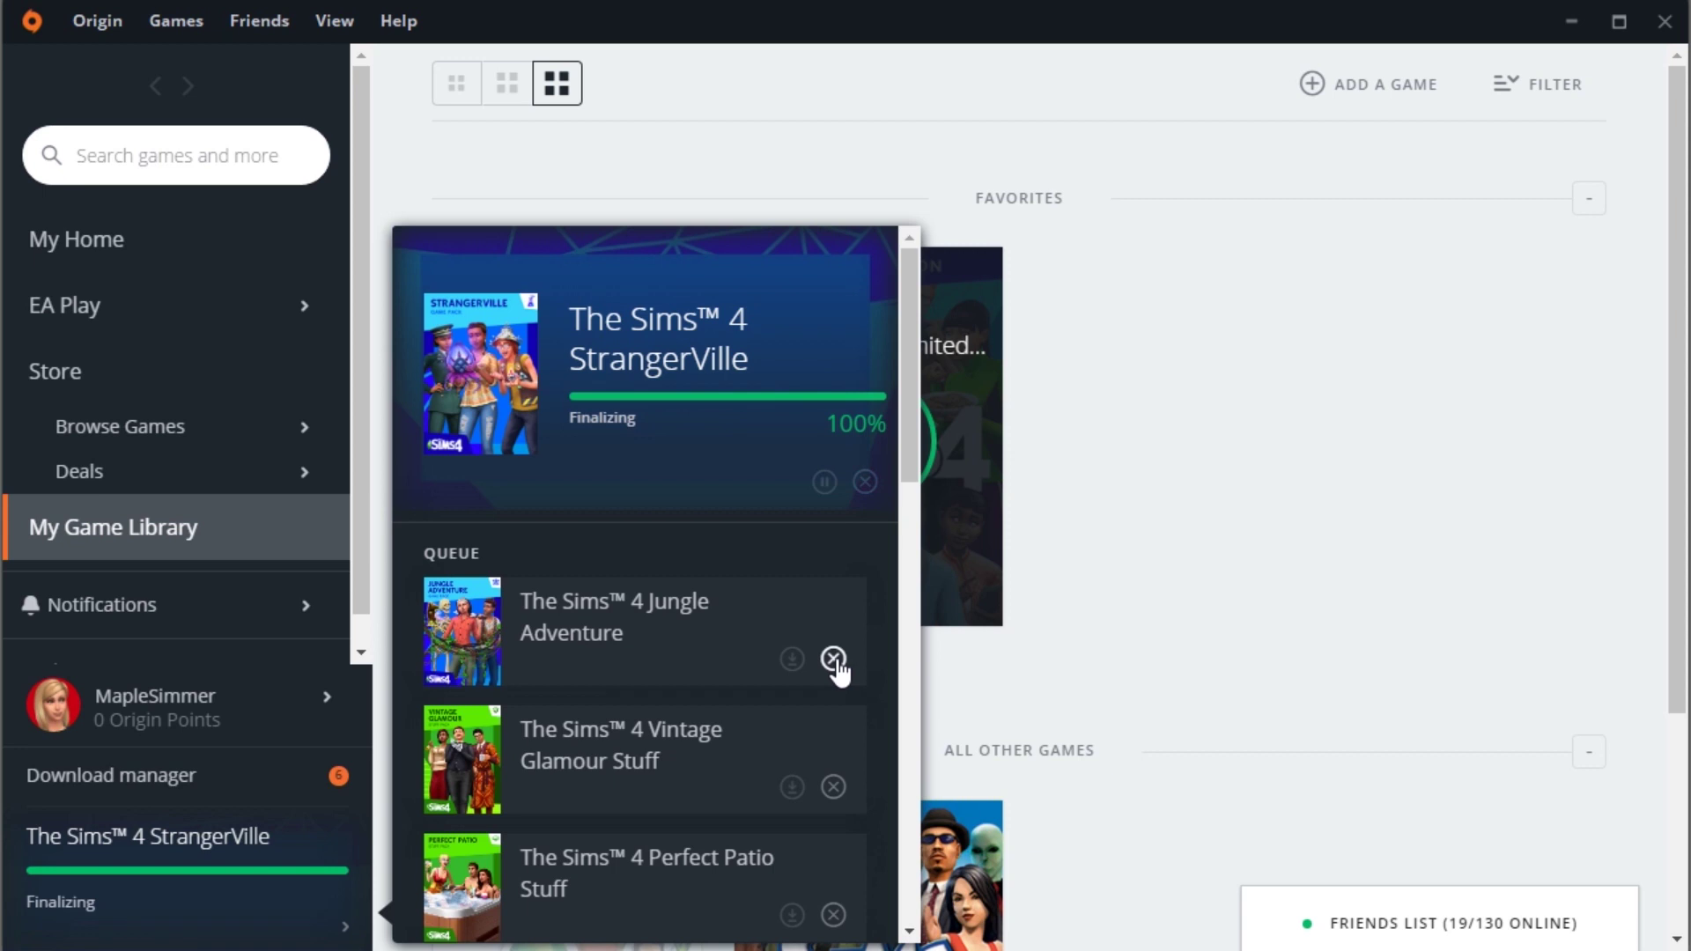
click(833, 660)
click(833, 660)
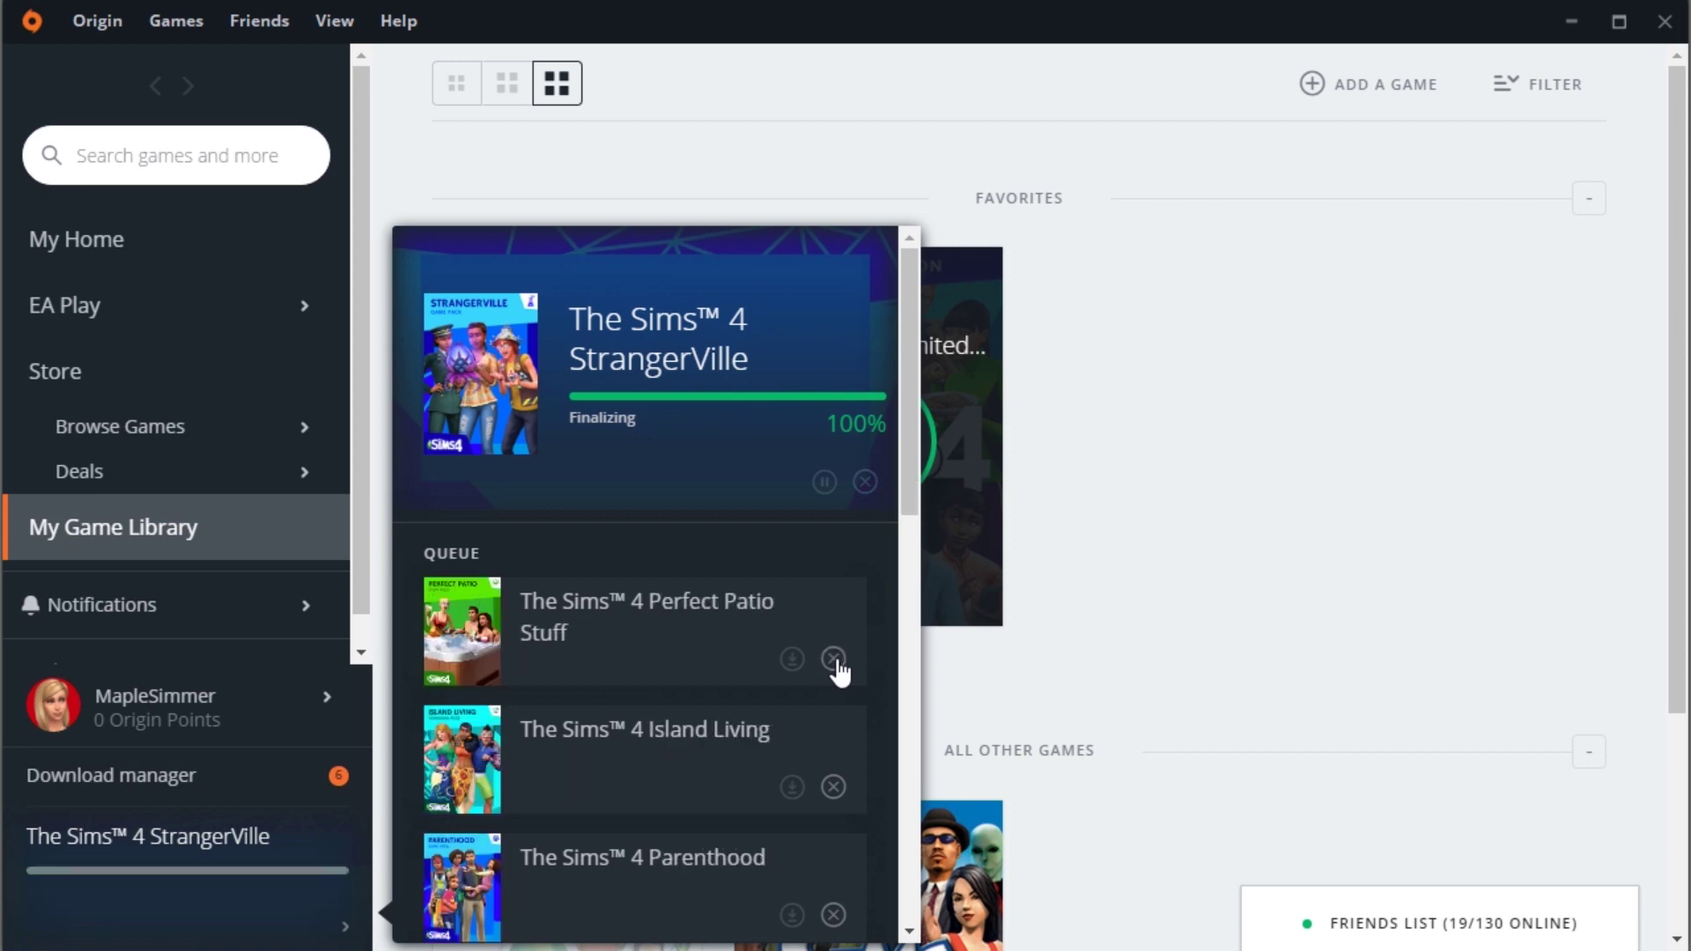
click(833, 659)
Remove Parenthood, Toddler Stuff and Tiny Living from the queue, checking Task Manager around it.
key(ctrl+shift+Escape)
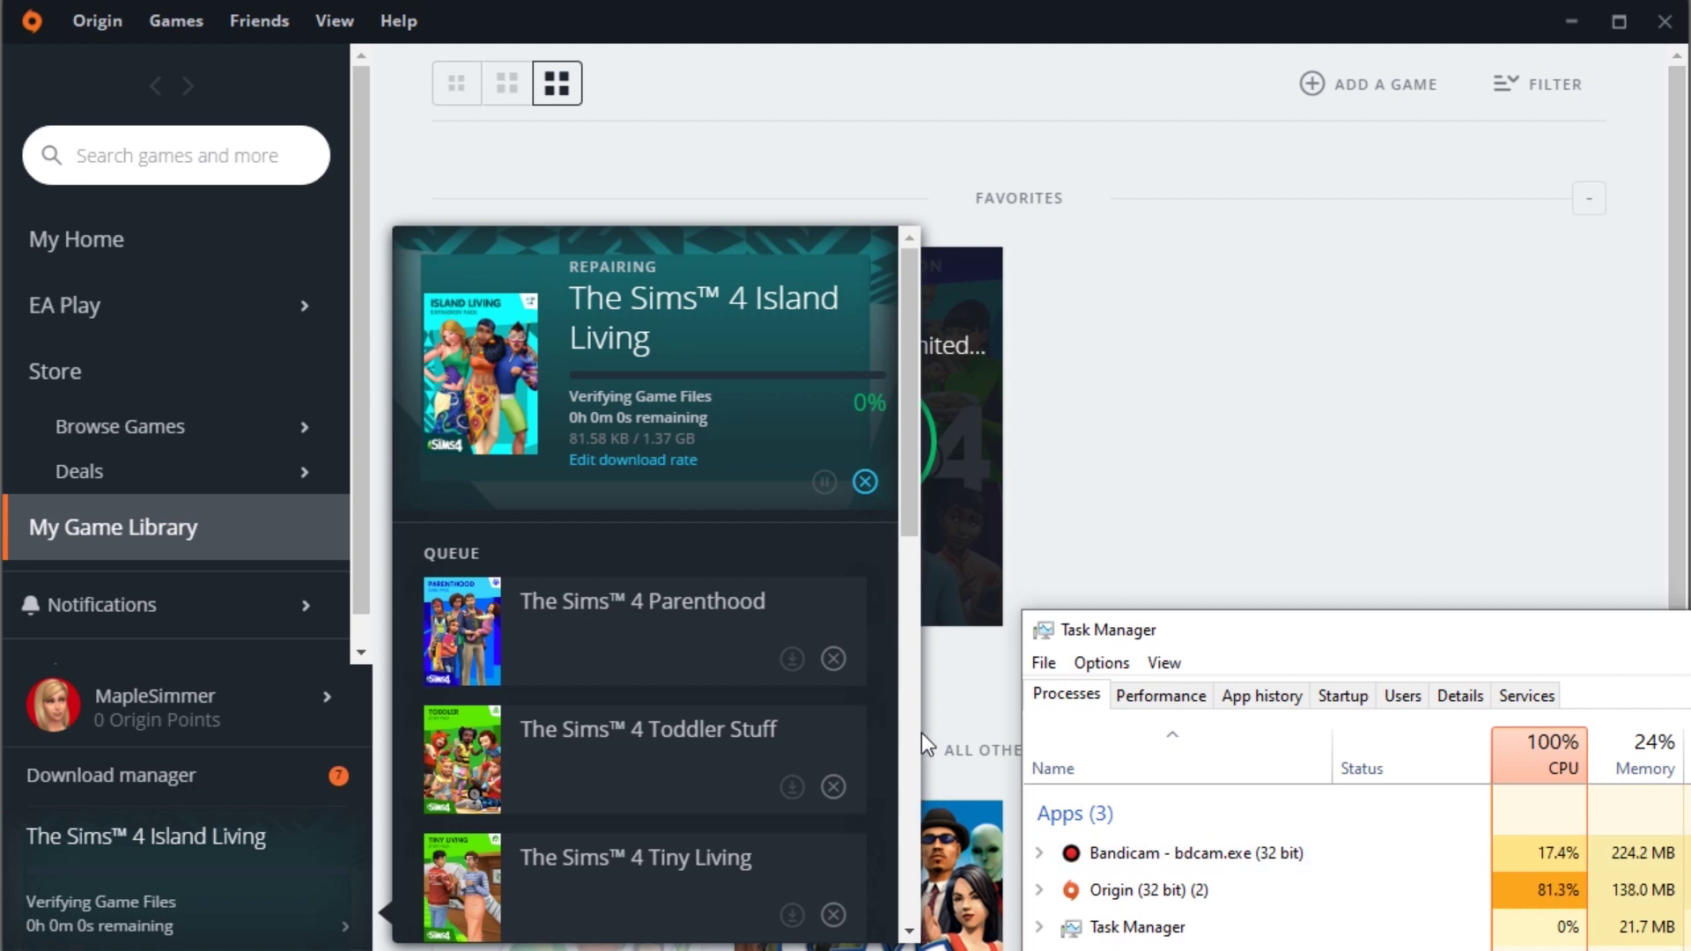
click(834, 661)
click(834, 661)
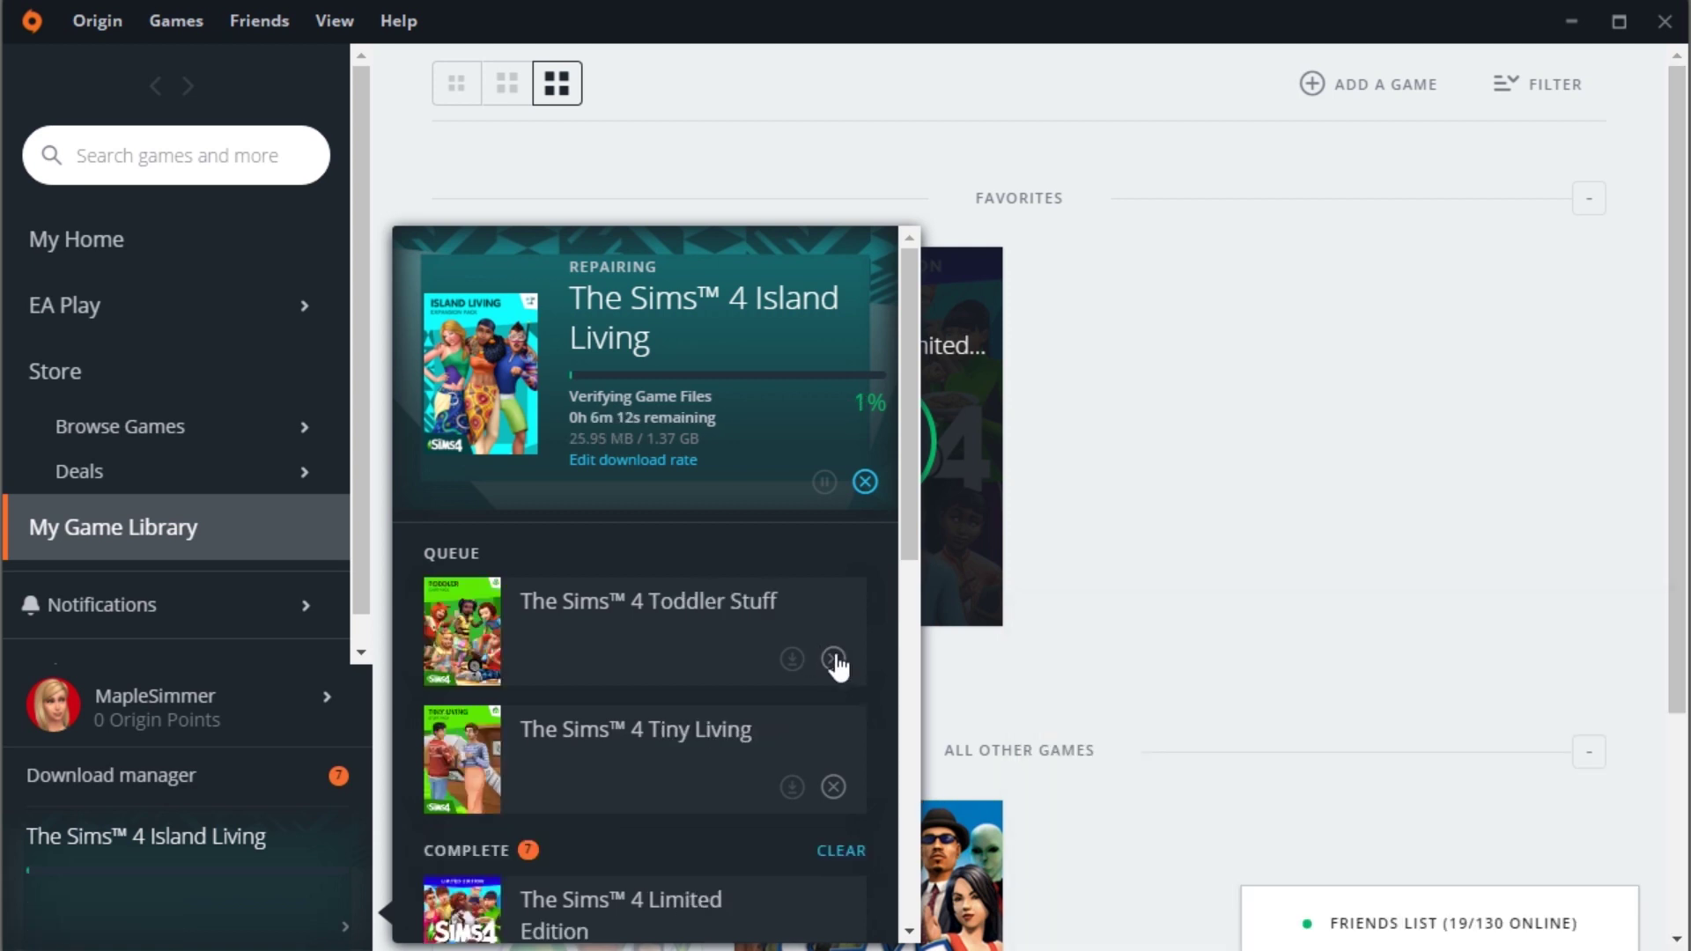
click(834, 661)
click(835, 661)
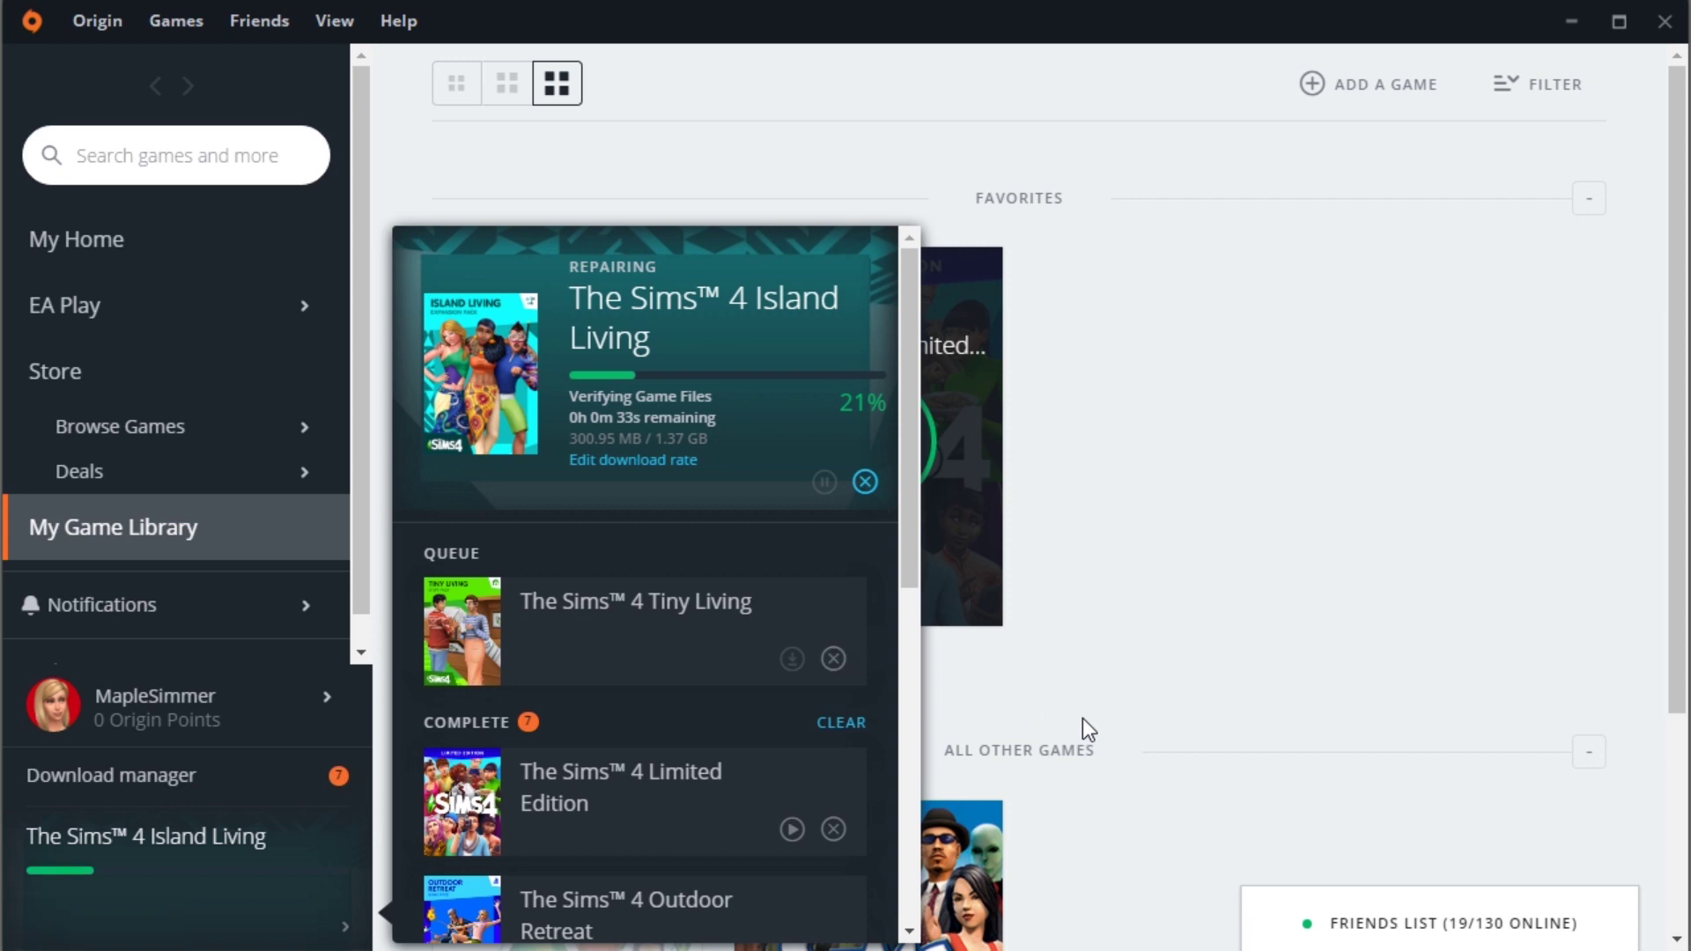
key(alt+Tab)
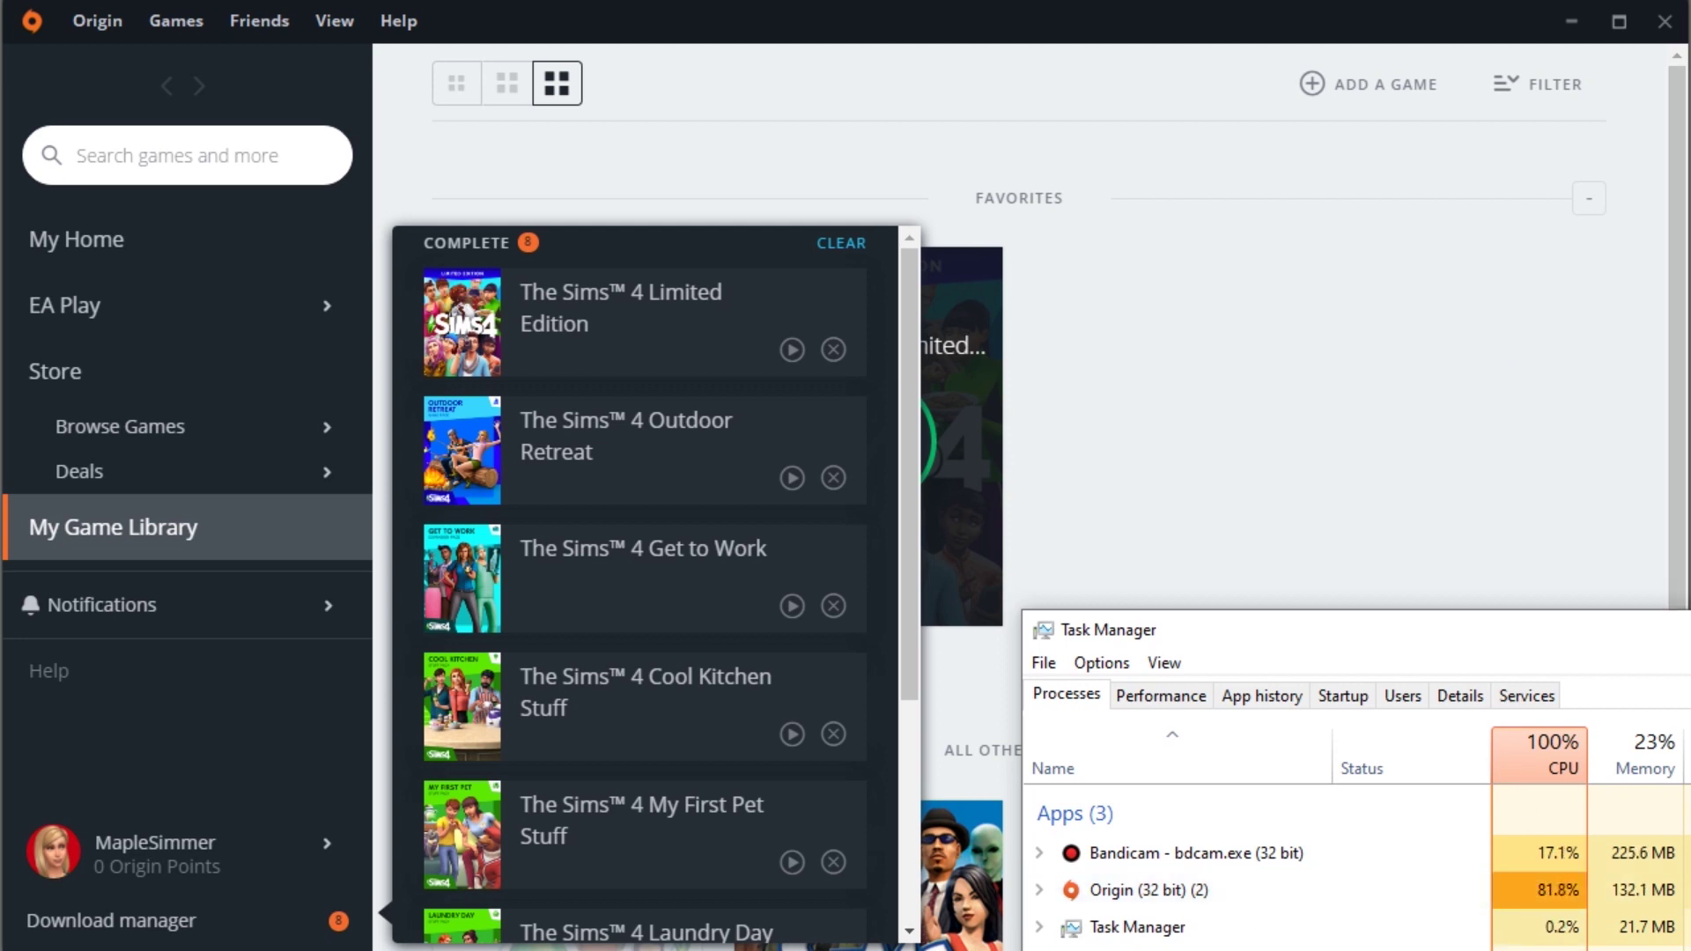
With all eight items complete, open Origin's main menu to reach the exit option.
click(92, 23)
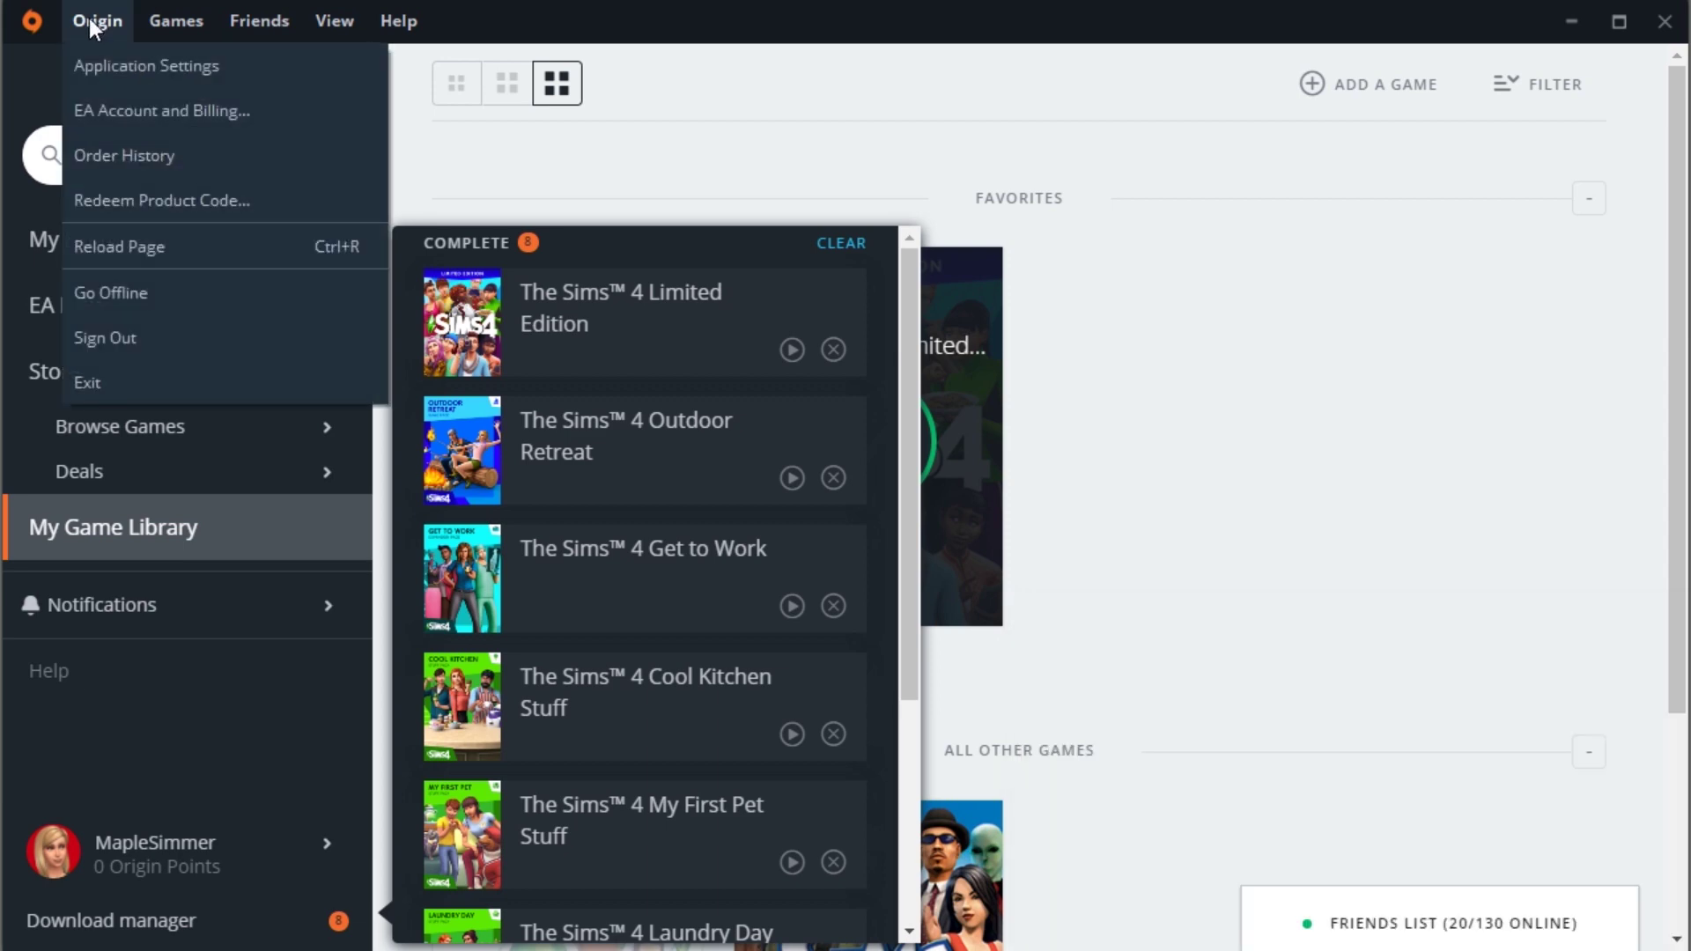